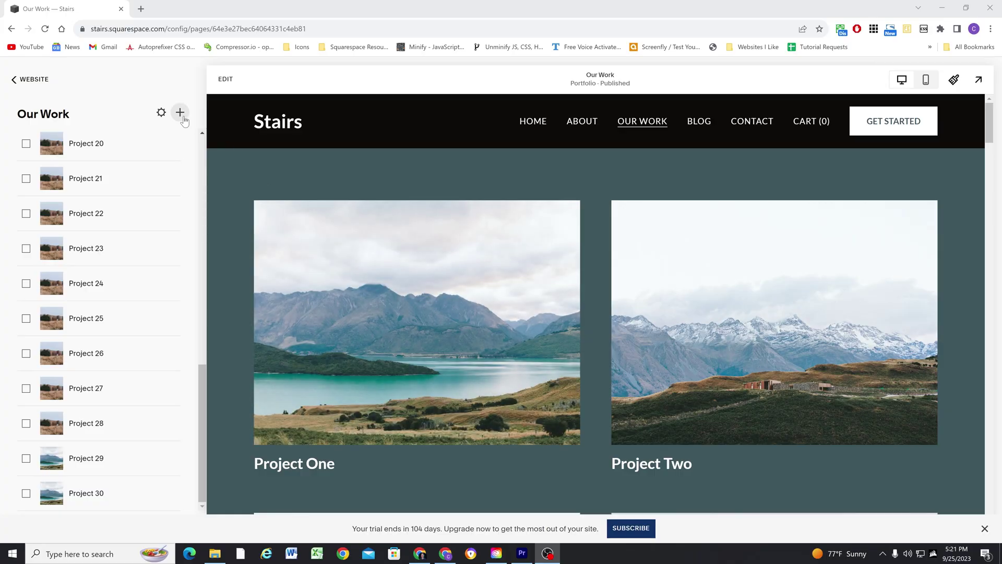
Step: Add a new Our Work project from a template, retitle it Project 31, and save
{"action": "left_click", "coordinate": [180, 112]}
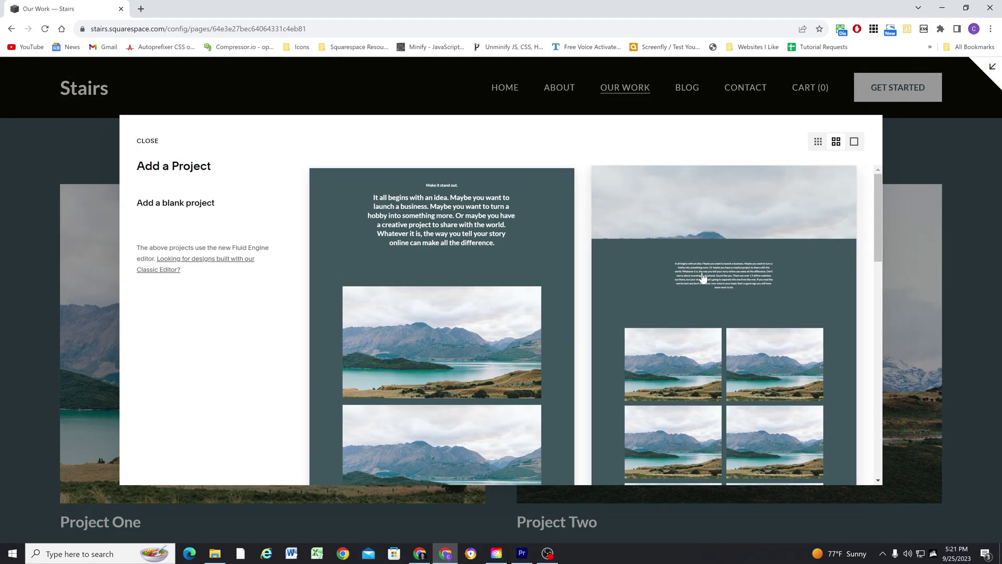
{"action": "left_click", "coordinate": [703, 278]}
{"action": "left_click_drag", "start_coordinate": [505, 389], "coordinate": [487, 387]}
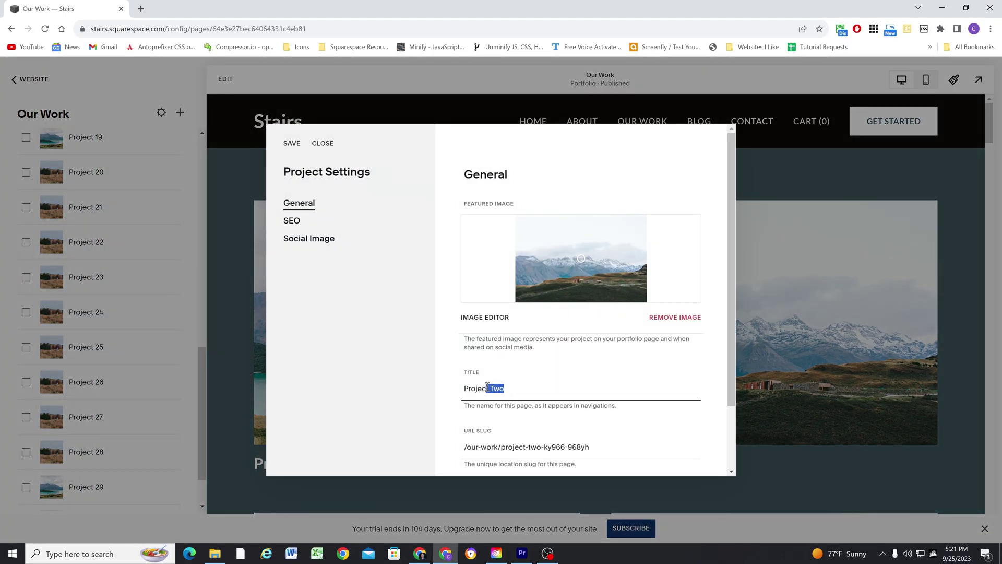
{"action": "type", "text": "31"}
{"action": "left_click", "coordinate": [291, 144]}
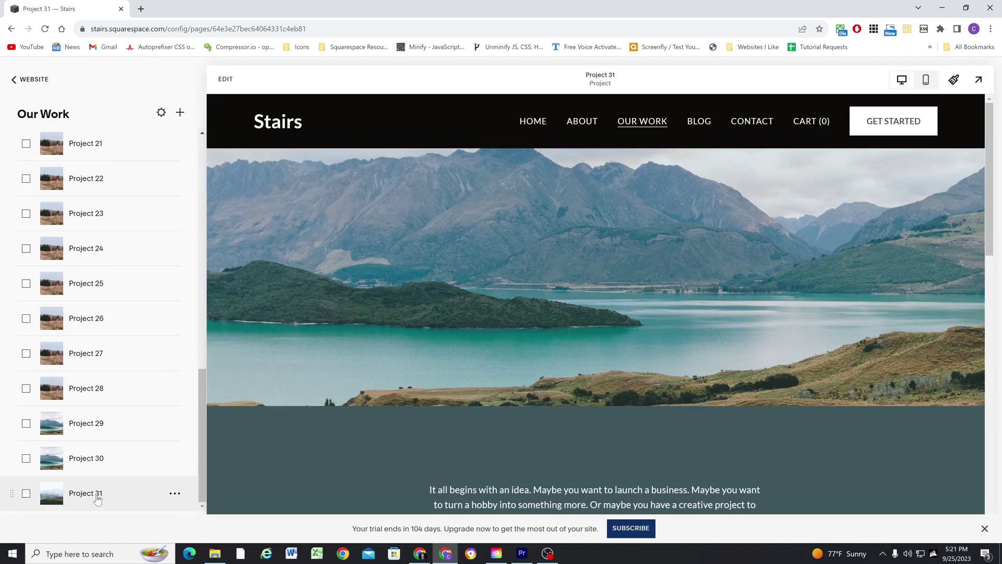
Step: Open Project 31's page from the Our Work grid and scroll through it
{"action": "left_click", "coordinate": [632, 123]}
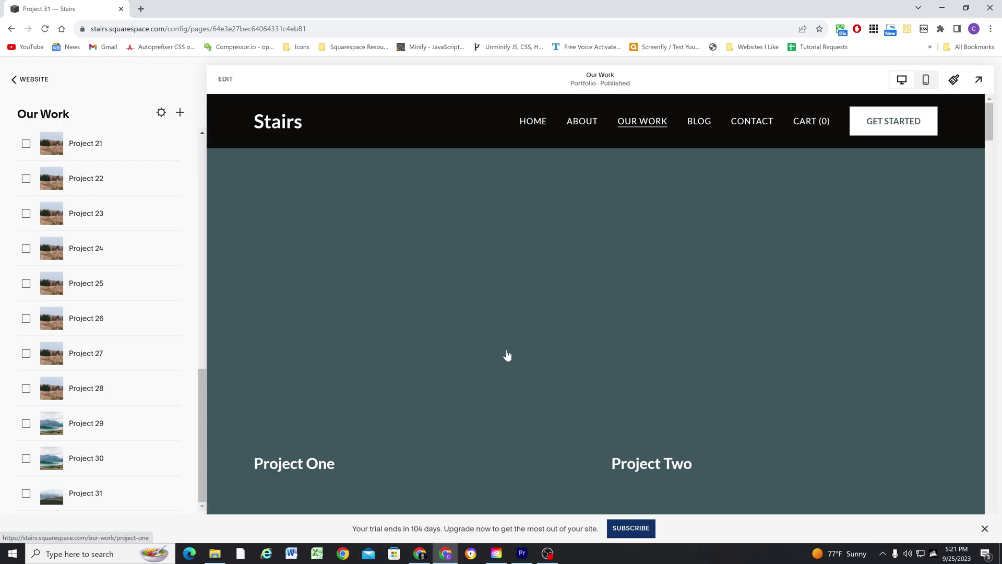
{"action": "scroll", "coordinate": [507, 356], "scroll_direction": "down", "scroll_amount": 20}
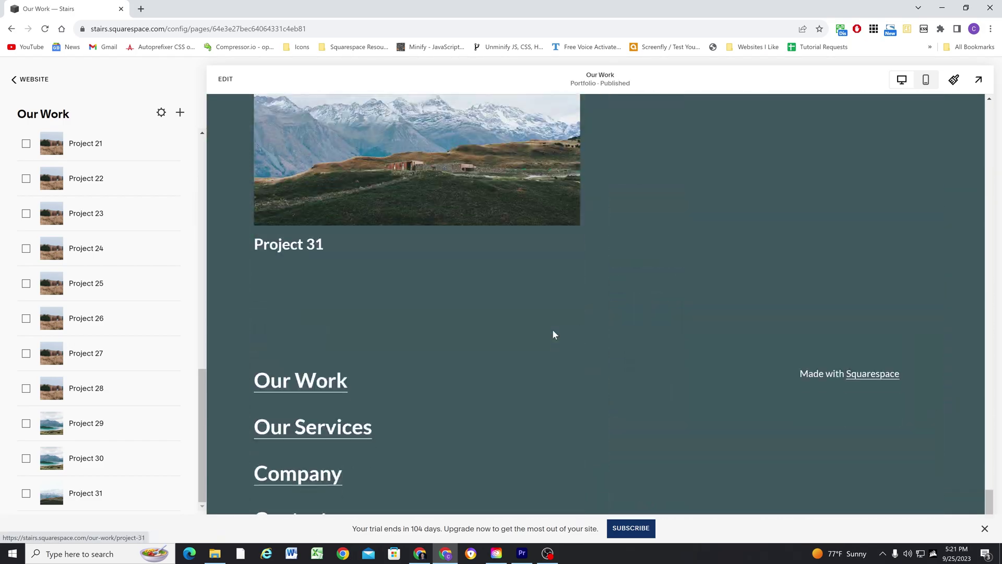
{"action": "scroll", "coordinate": [555, 334], "scroll_direction": "up", "scroll_amount": 5}
{"action": "left_click", "coordinate": [437, 364]}
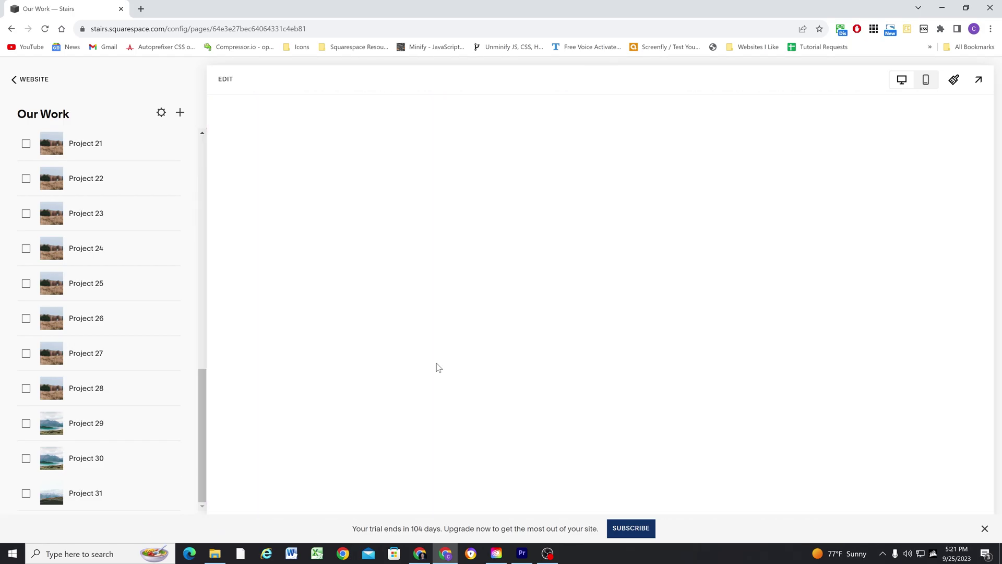
{"action": "scroll", "coordinate": [288, 319], "scroll_direction": "down", "scroll_amount": 4}
{"action": "scroll", "coordinate": [290, 323], "scroll_direction": "down", "scroll_amount": 10}
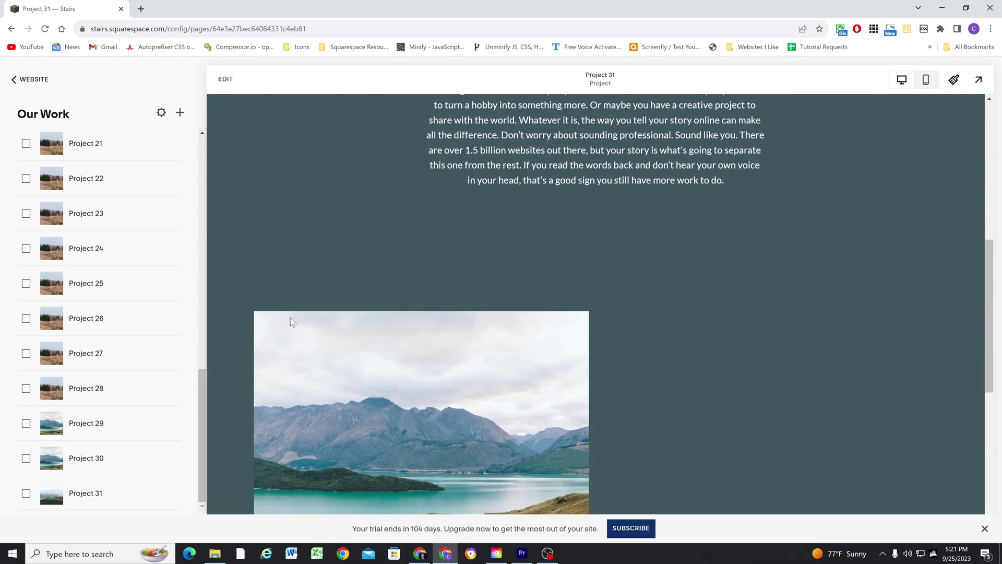
{"action": "scroll", "coordinate": [313, 326], "scroll_direction": "up", "scroll_amount": 10}
{"action": "scroll", "coordinate": [318, 322], "scroll_direction": "up", "scroll_amount": 5}
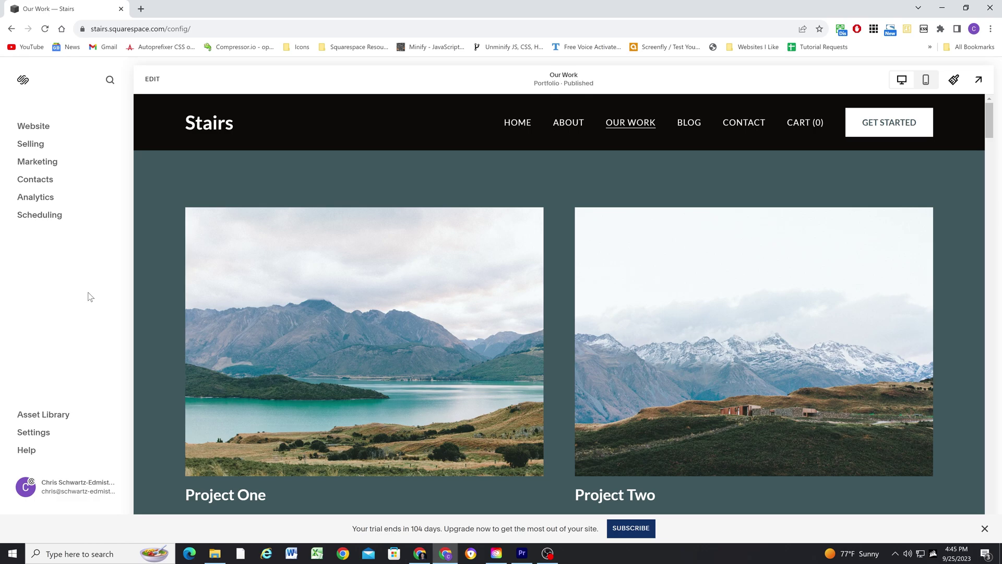
Step: Review the Our Work portfolio's Advanced header code injection and close its settings without changes
{"action": "left_click", "coordinate": [41, 129]}
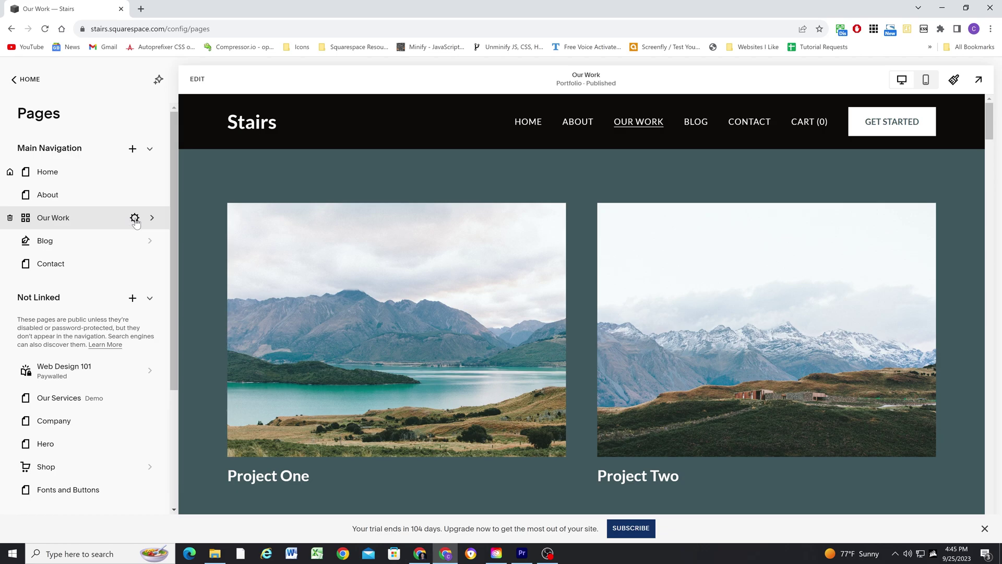
{"action": "left_click", "coordinate": [135, 218]}
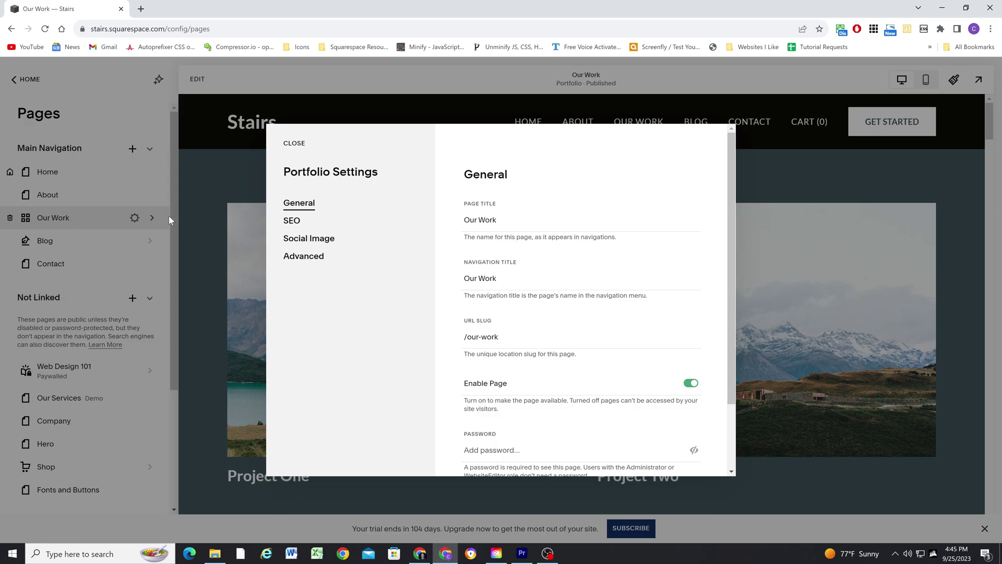
{"action": "left_click", "coordinate": [302, 257]}
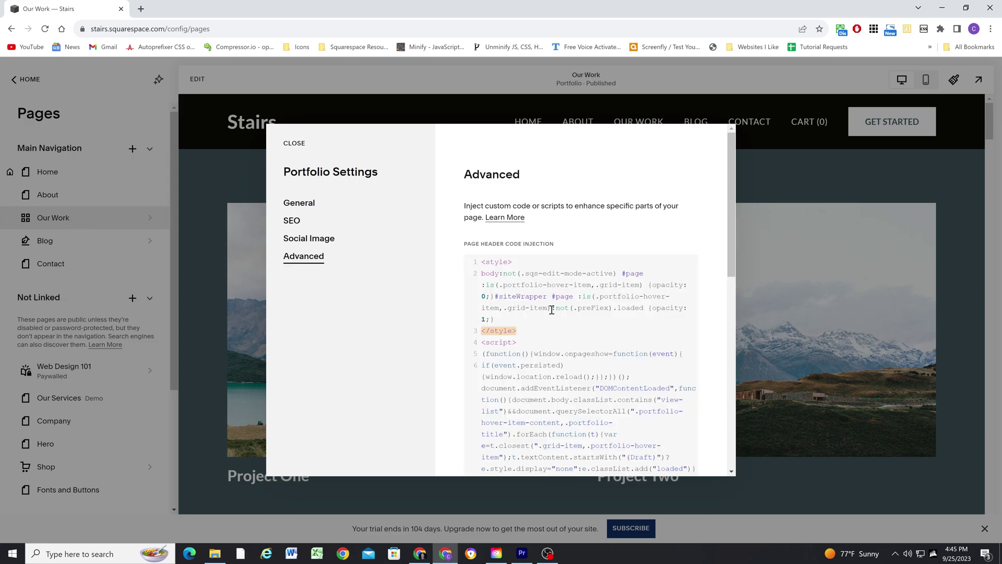
{"action": "scroll", "coordinate": [592, 312], "scroll_direction": "down", "scroll_amount": 10}
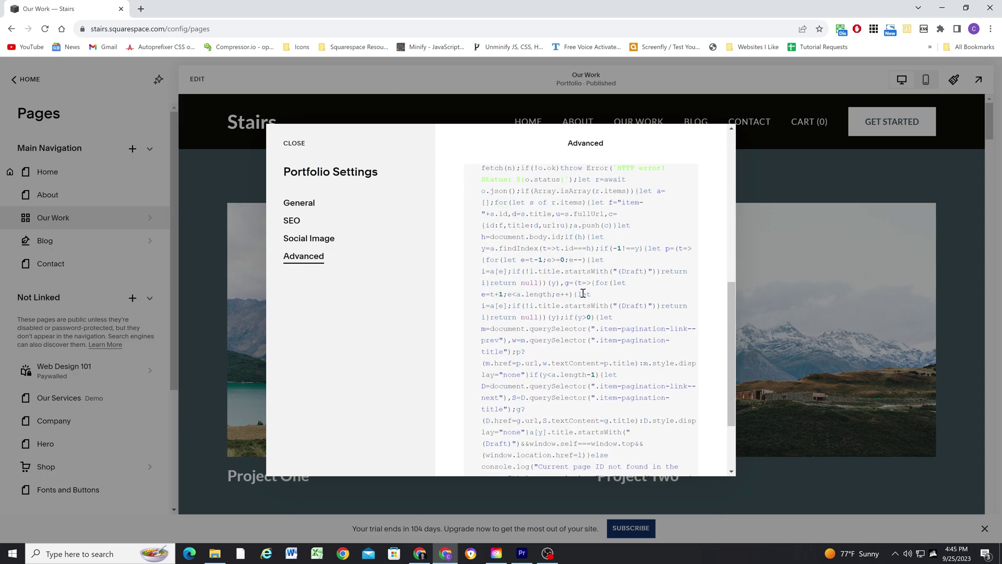
{"action": "scroll", "coordinate": [585, 256], "scroll_direction": "up", "scroll_amount": 10}
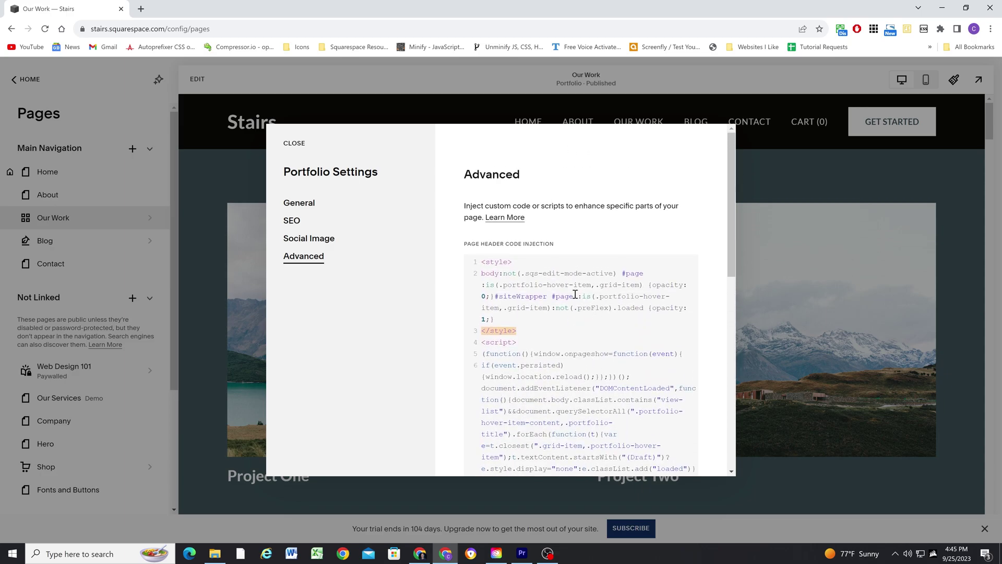
{"action": "left_click", "coordinate": [294, 144]}
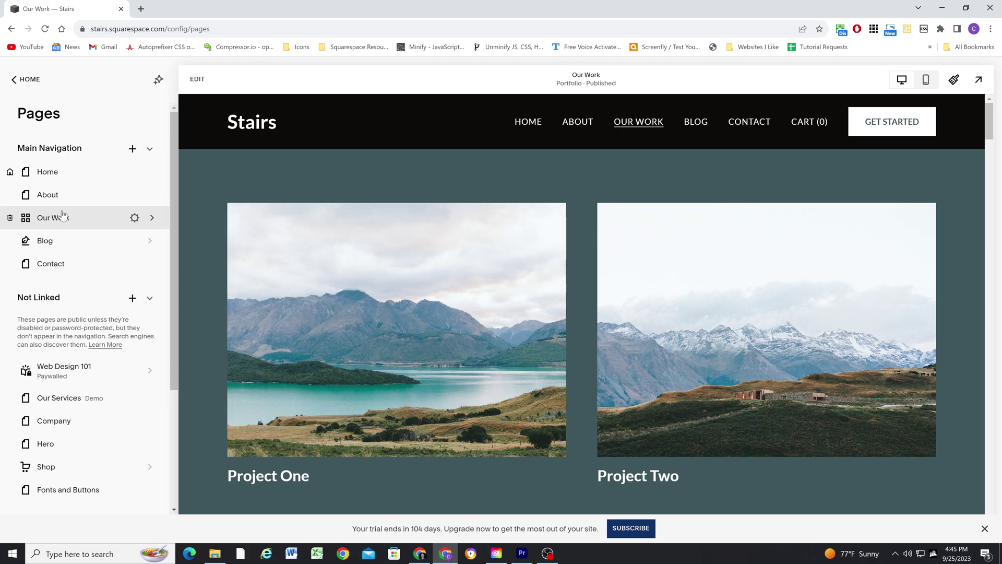
Step: In Project Five's settings, prefix its title with '(Draft)' to read '(Draft) Project Five'
{"action": "left_click", "coordinate": [59, 218]}
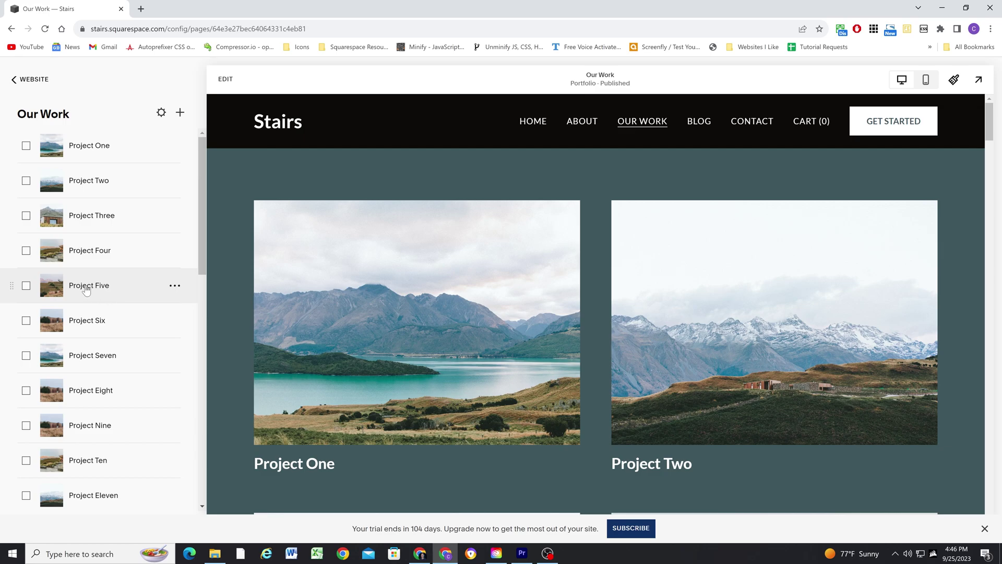
{"action": "left_click", "coordinate": [175, 288]}
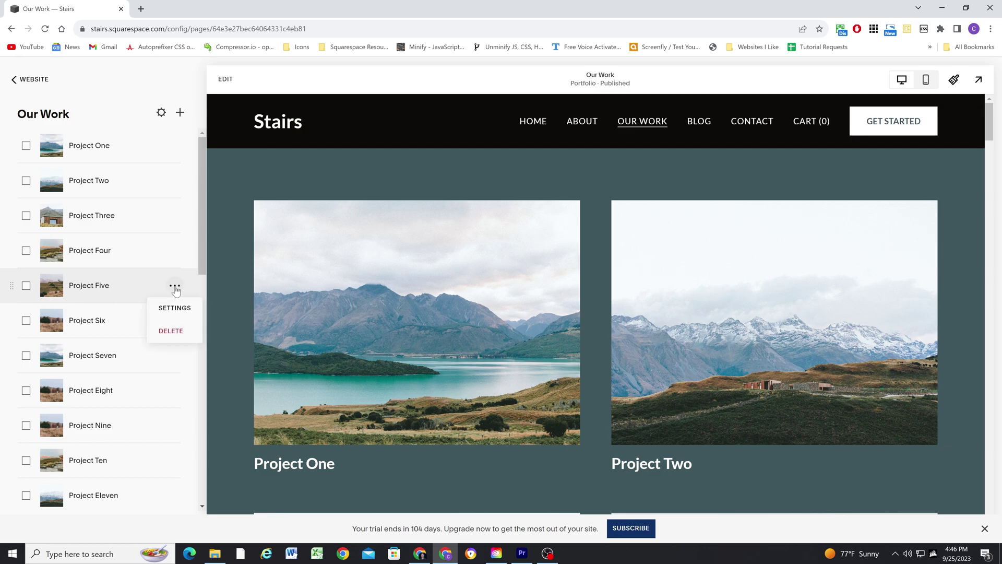
{"action": "left_click", "coordinate": [177, 305]}
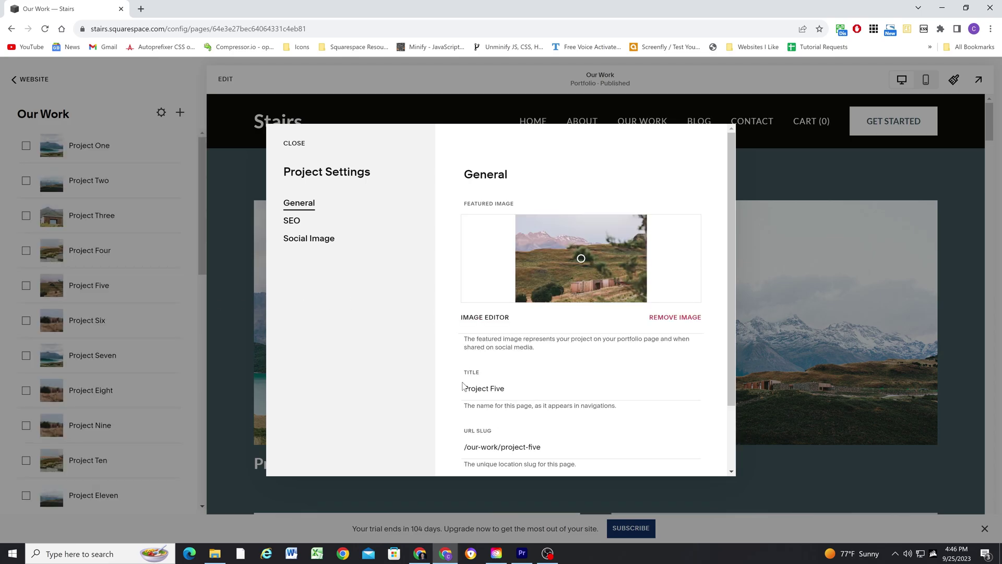
{"action": "left_click", "coordinate": [466, 387]}
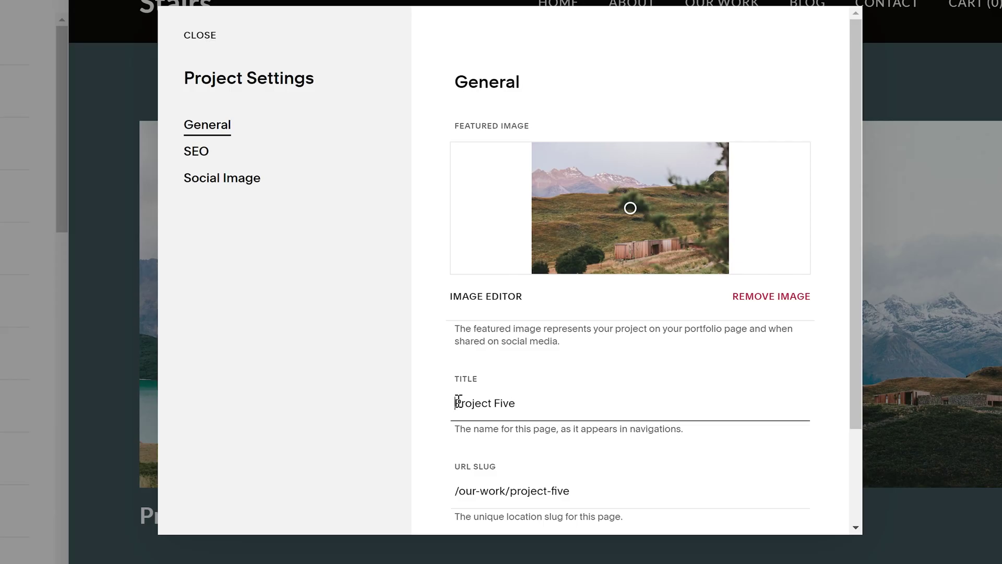
{"action": "type", "text": "(Draft"}
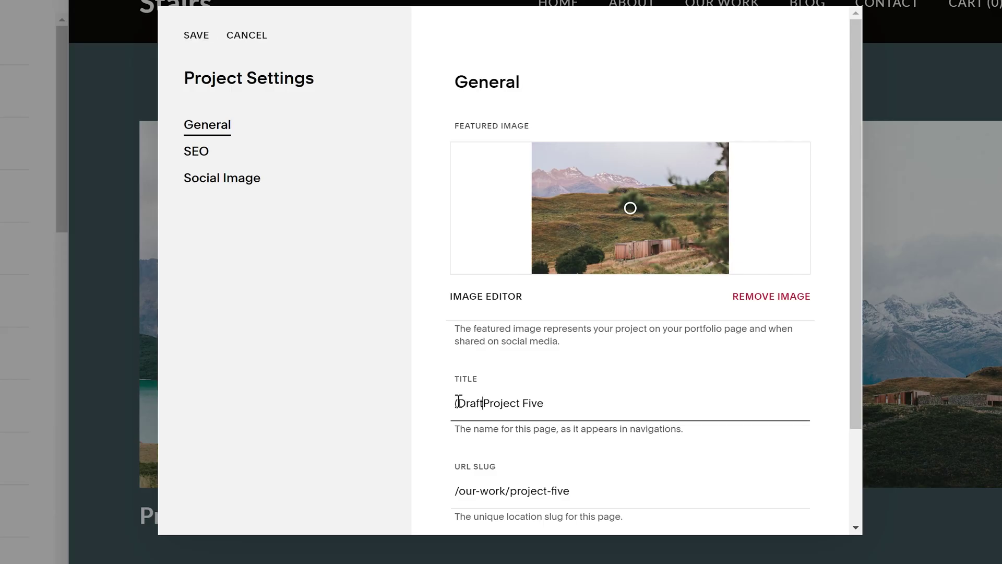
{"action": "type", "text": ")"}
{"action": "left_click_drag", "start_coordinate": [467, 403], "coordinate": [456, 403]}
{"action": "left_click_drag", "start_coordinate": [488, 402], "coordinate": [429, 410]}
{"action": "left_click", "coordinate": [565, 401]}
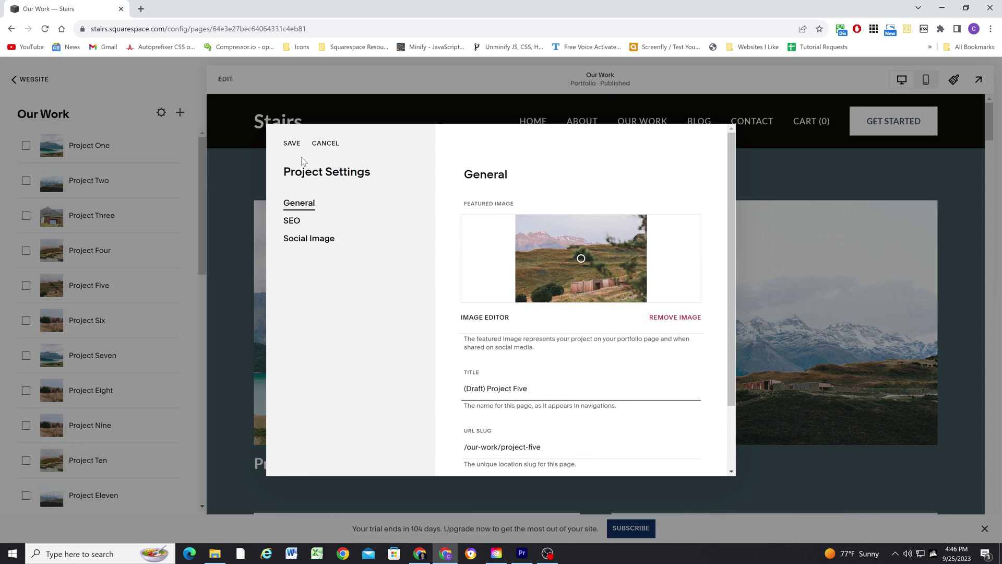
Step: Save the '(Draft) Project Five' title and scroll through the Our Work grid
{"action": "left_click", "coordinate": [293, 146]}
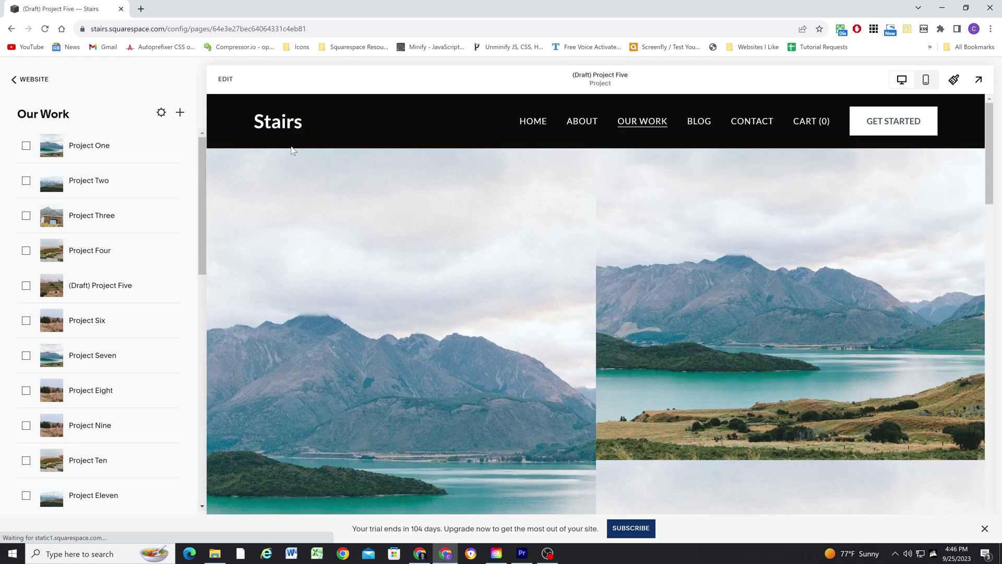
{"action": "left_click", "coordinate": [646, 128]}
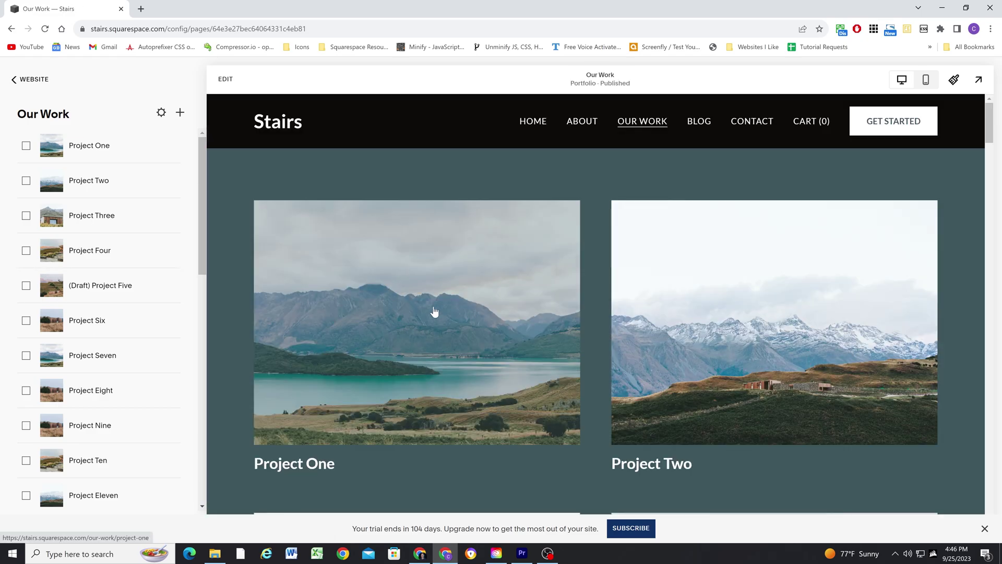
{"action": "scroll", "coordinate": [434, 312], "scroll_direction": "down", "scroll_amount": 3}
{"action": "scroll", "coordinate": [525, 189], "scroll_direction": "down", "scroll_amount": 4}
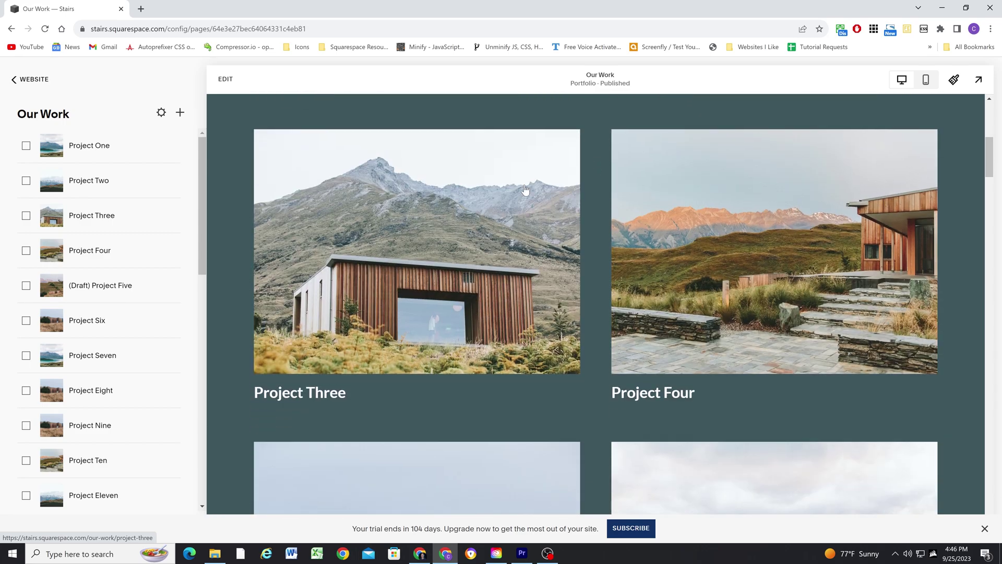
{"action": "scroll", "coordinate": [525, 190], "scroll_direction": "down", "scroll_amount": 5}
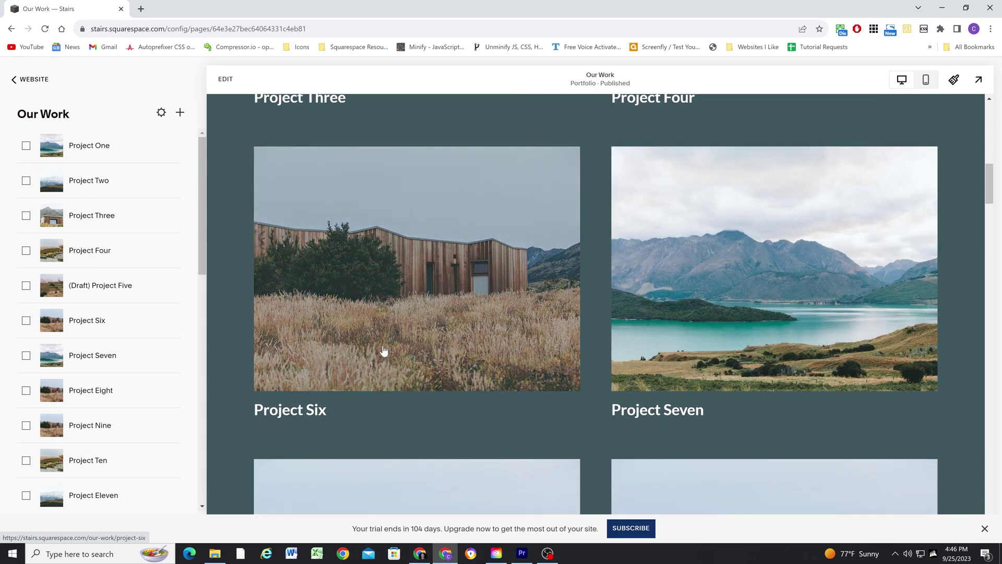
{"action": "scroll", "coordinate": [447, 342], "scroll_direction": "up", "scroll_amount": 3}
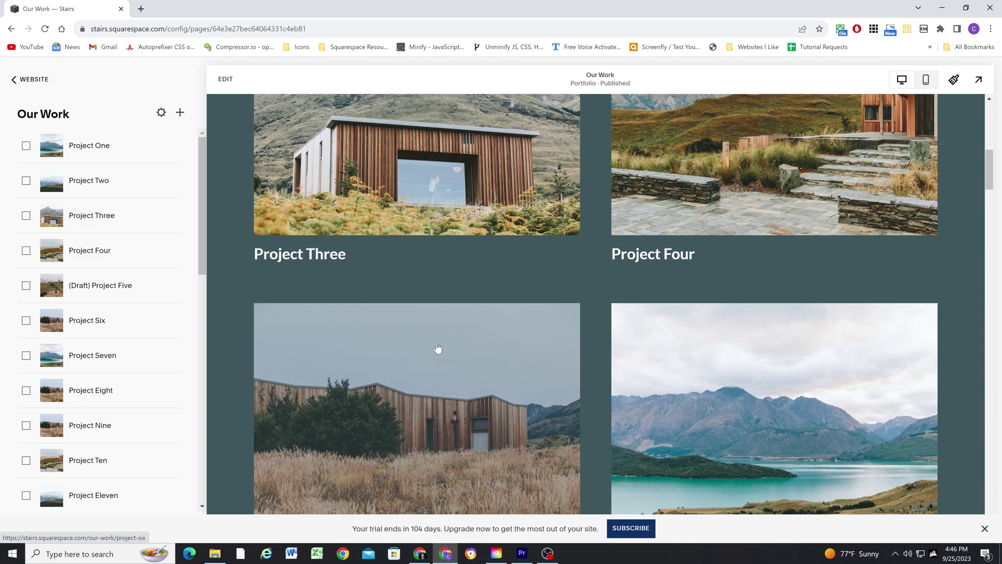
{"action": "scroll", "coordinate": [468, 365], "scroll_direction": "up", "scroll_amount": 2}
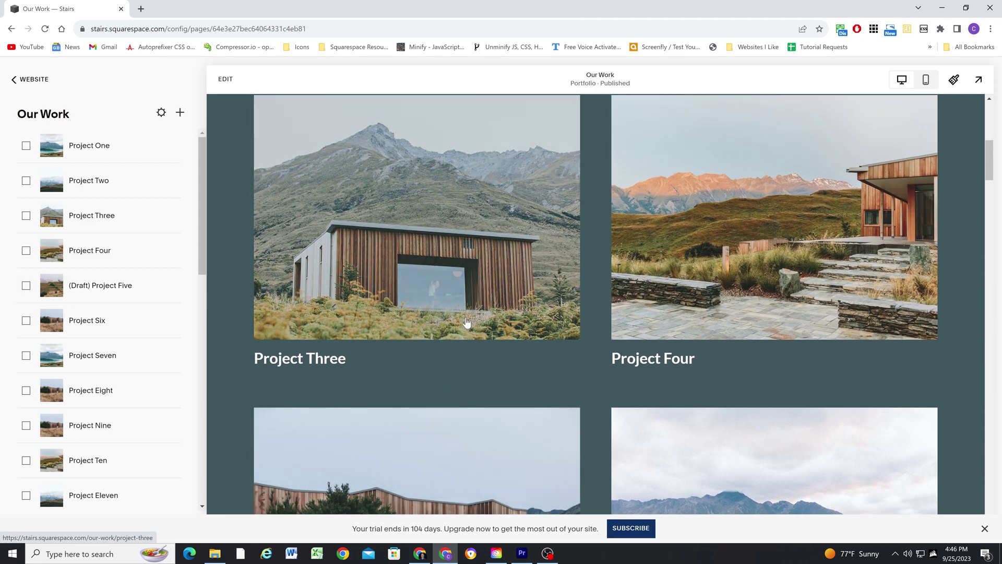
{"action": "scroll", "coordinate": [503, 283], "scroll_direction": "down", "scroll_amount": 4}
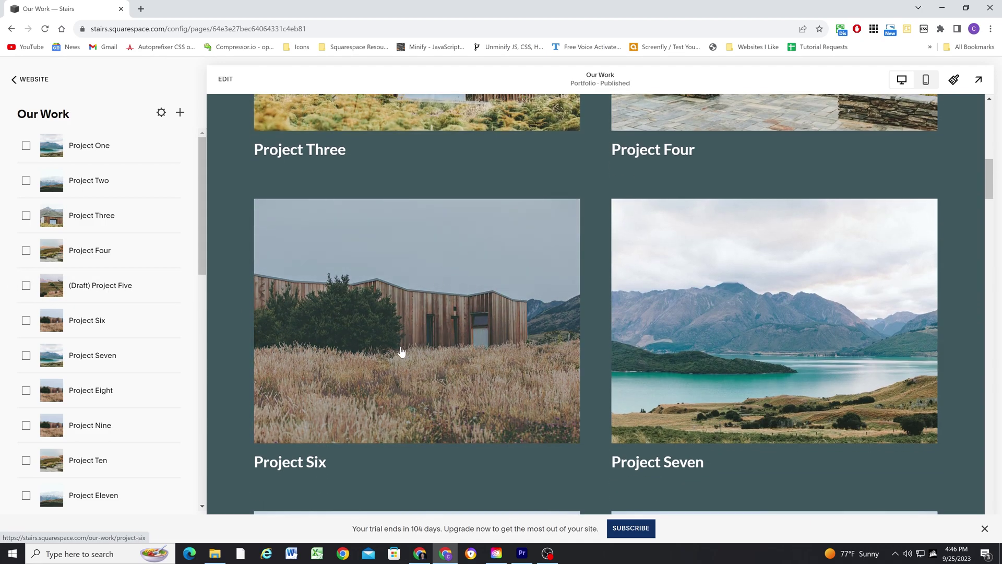
{"action": "scroll", "coordinate": [413, 371], "scroll_direction": "up", "scroll_amount": 1}
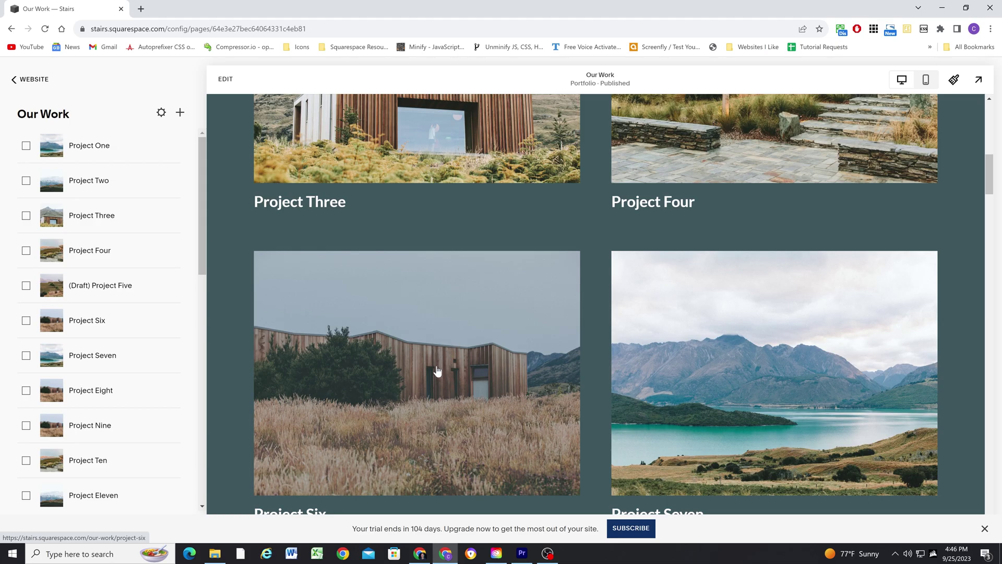
{"action": "scroll", "coordinate": [444, 366], "scroll_direction": "up", "scroll_amount": 4}
Step: Open Project Four and follow its next link to Project Six, checking the footer navigation
{"action": "left_click", "coordinate": [728, 291]}
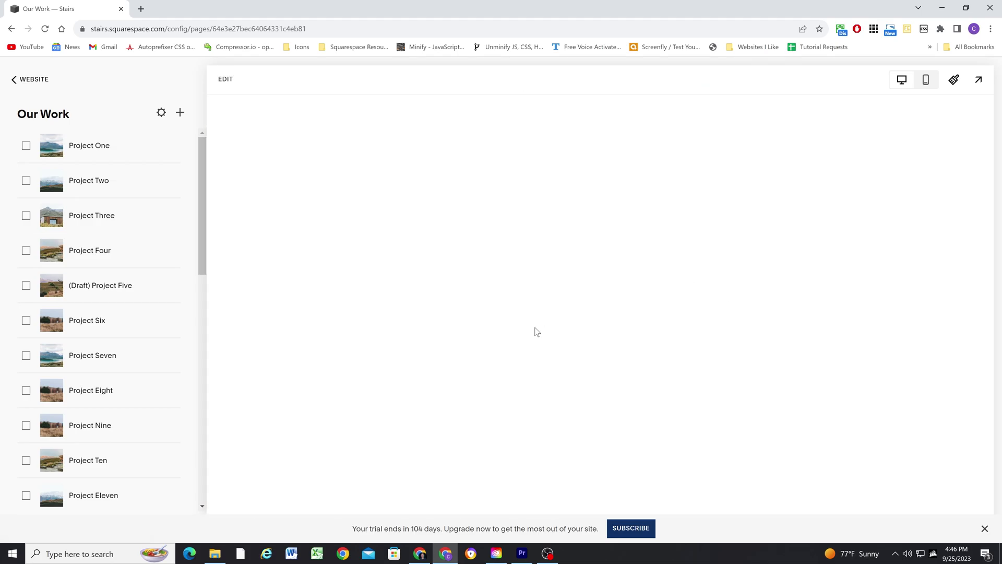
{"action": "scroll", "coordinate": [521, 331], "scroll_direction": "down", "scroll_amount": 10}
{"action": "scroll", "coordinate": [562, 352], "scroll_direction": "down", "scroll_amount": 12}
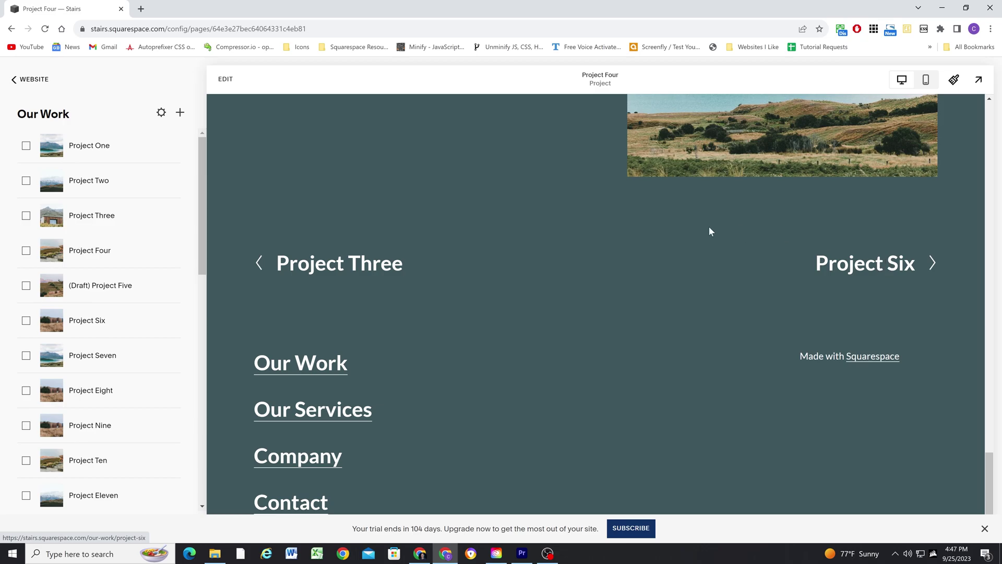
{"action": "left_click", "coordinate": [849, 264]}
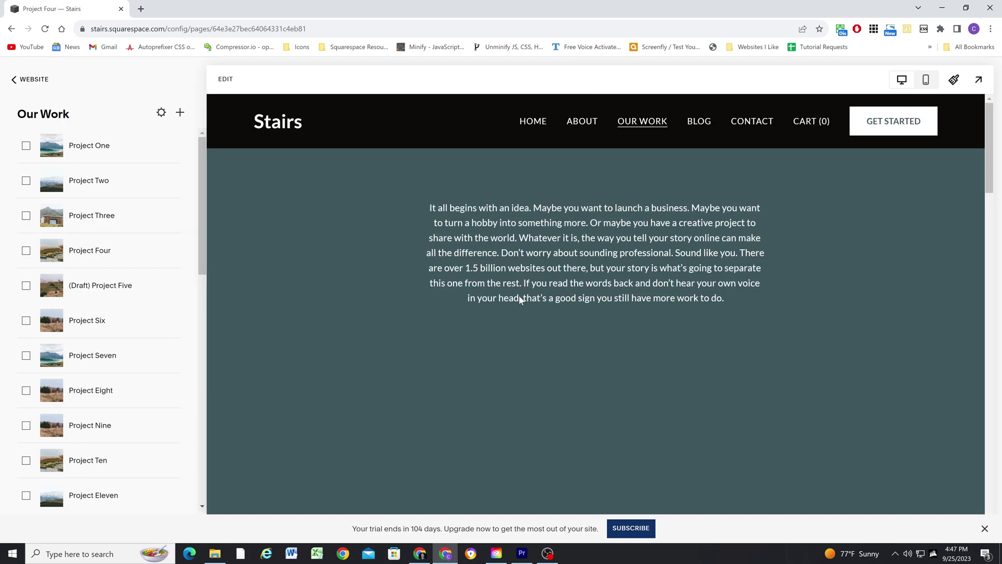
{"action": "scroll", "coordinate": [481, 313], "scroll_direction": "down", "scroll_amount": 15}
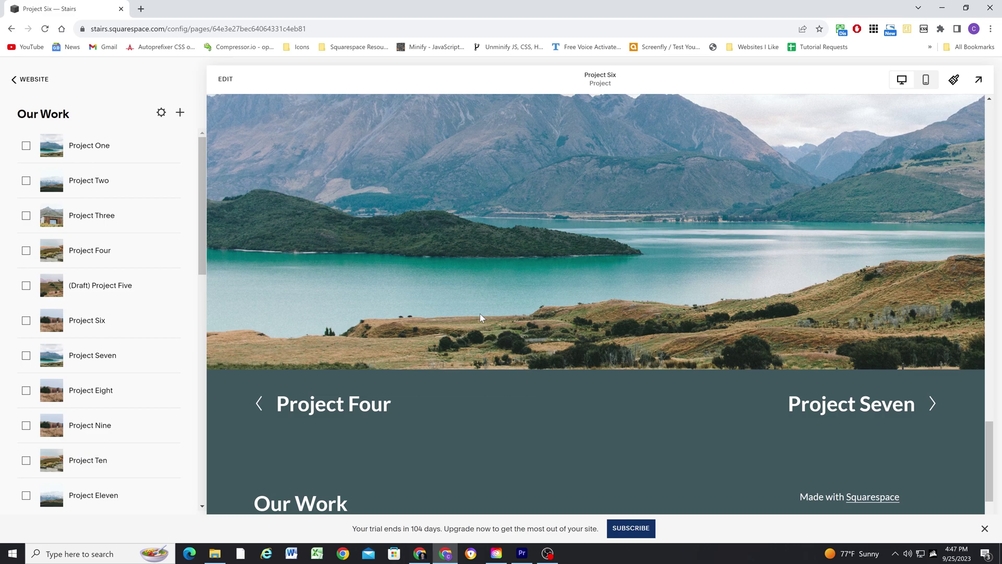
{"action": "scroll", "coordinate": [480, 314], "scroll_direction": "down", "scroll_amount": 3}
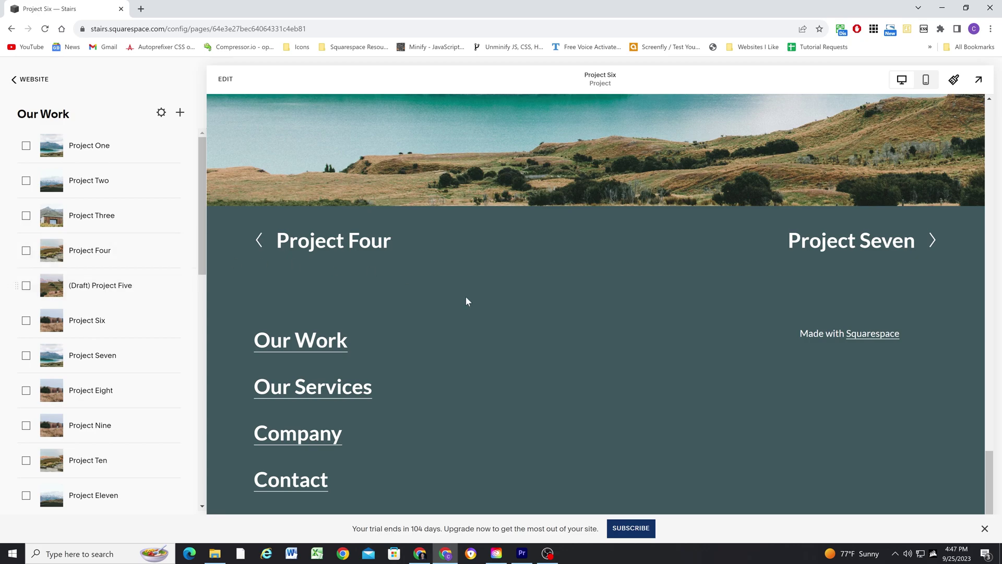
{"action": "left_click", "coordinate": [422, 555]}
{"action": "left_click", "coordinate": [212, 31]}
{"action": "left_click", "coordinate": [253, 28]}
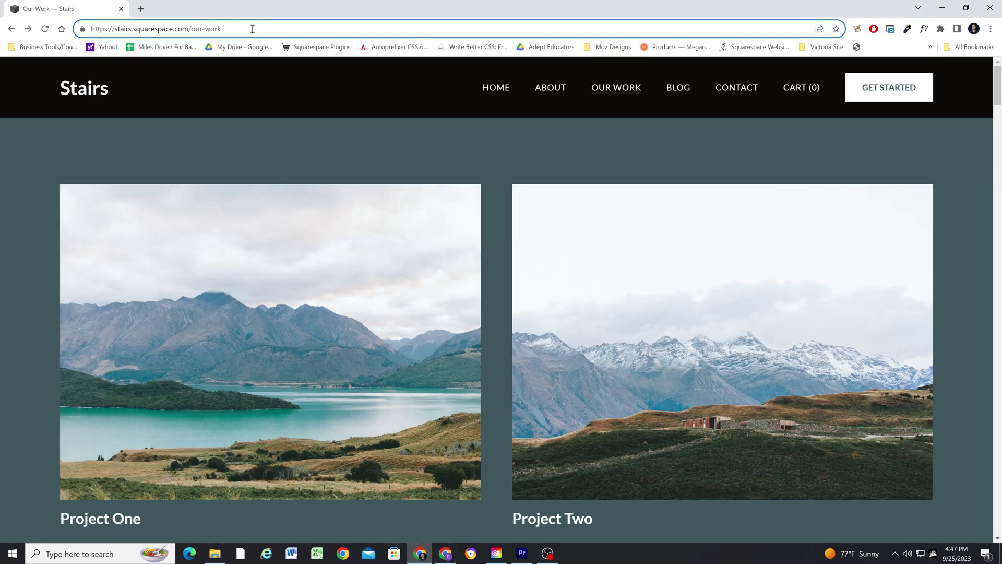
{"action": "type", "text": "/project-five"}
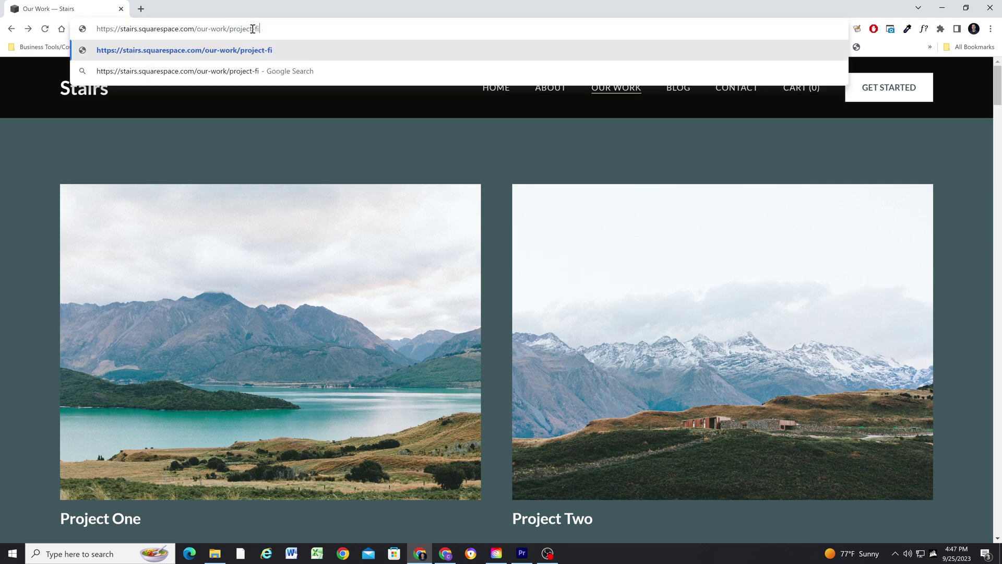
{"action": "key", "text": "Return"}
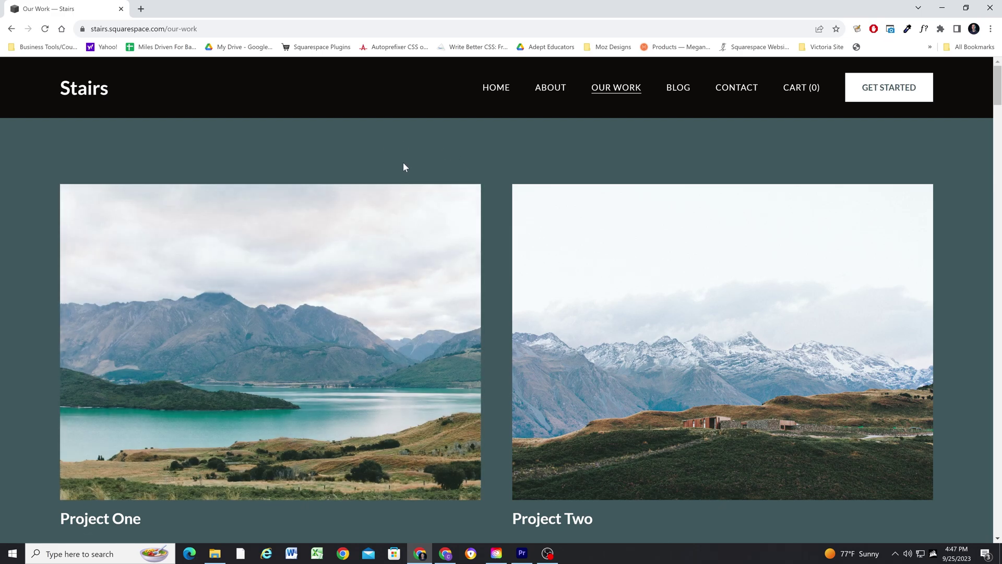
{"action": "scroll", "coordinate": [470, 230], "scroll_direction": "down", "scroll_amount": 4}
{"action": "scroll", "coordinate": [499, 282], "scroll_direction": "down", "scroll_amount": 6}
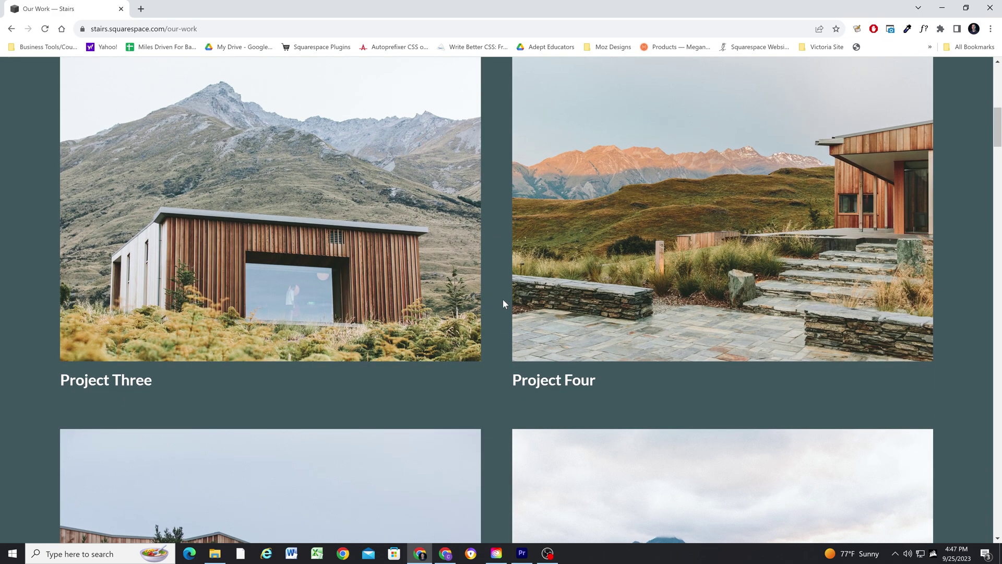
{"action": "scroll", "coordinate": [504, 363], "scroll_direction": "down", "scroll_amount": 4}
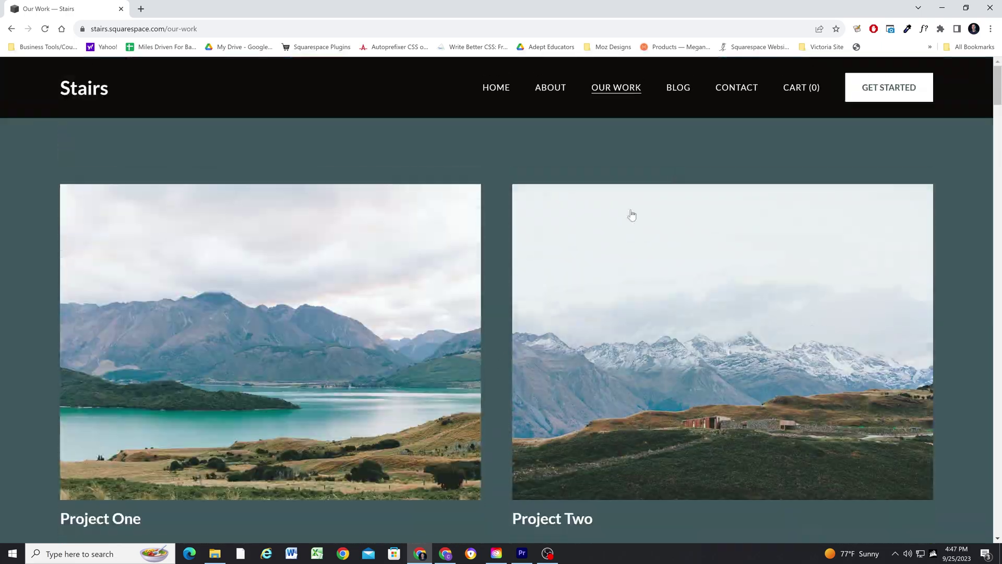
Step: Return to the site editor and open the settings of (Draft) Project Five
{"action": "left_click", "coordinate": [942, 7]}
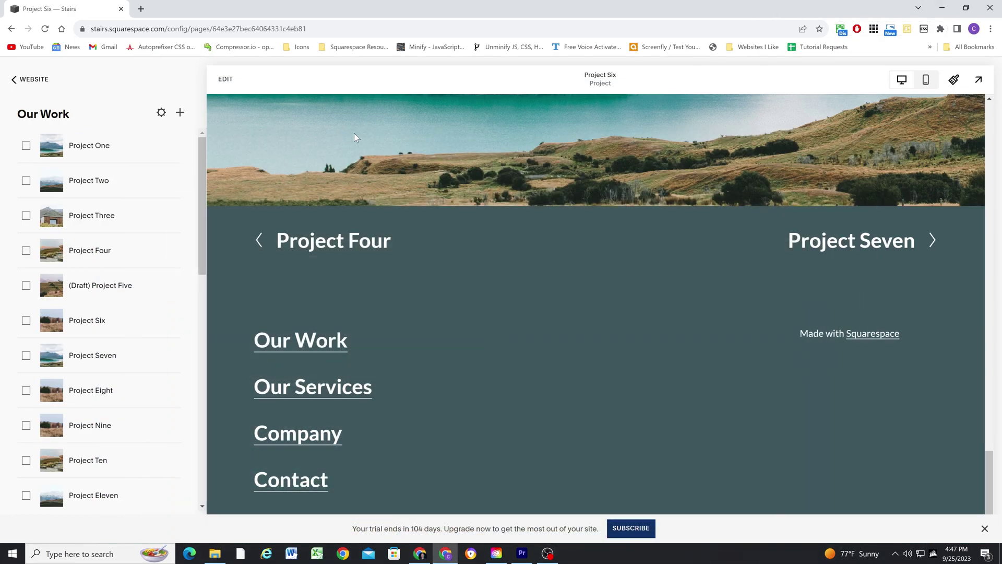
{"action": "scroll", "coordinate": [405, 300], "scroll_direction": "up", "scroll_amount": 5}
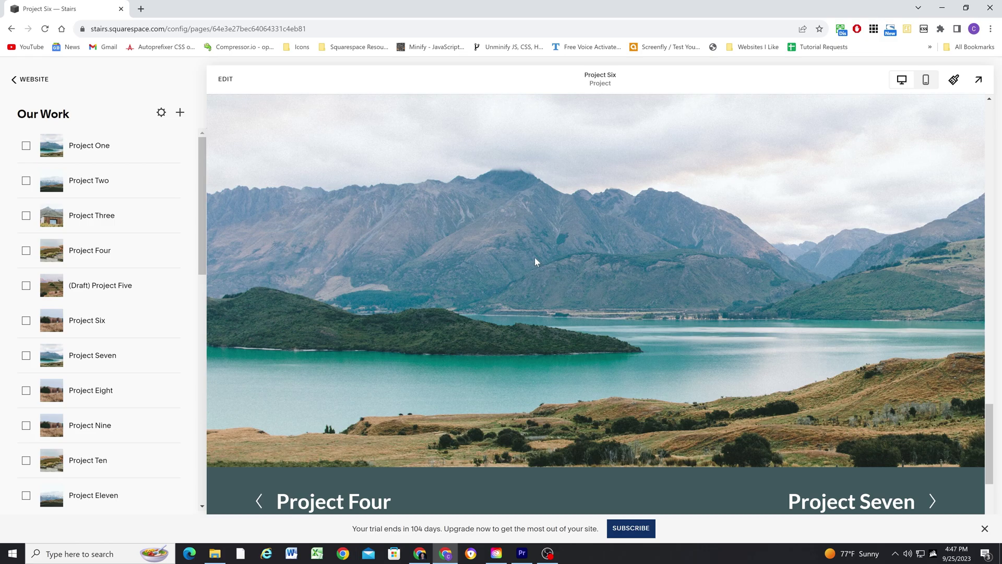
{"action": "scroll", "coordinate": [334, 293], "scroll_direction": "up", "scroll_amount": 15}
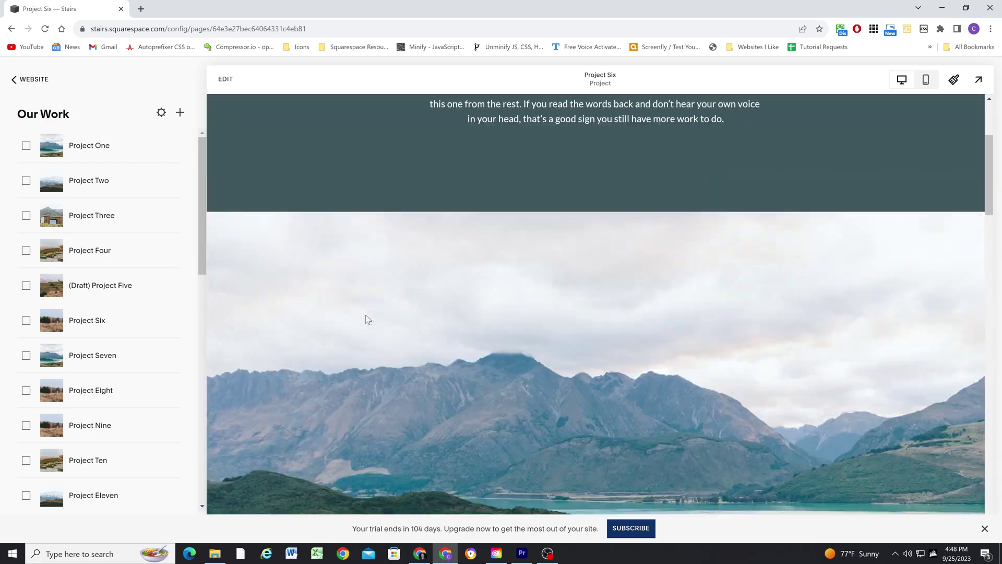
{"action": "scroll", "coordinate": [432, 280], "scroll_direction": "up", "scroll_amount": 2}
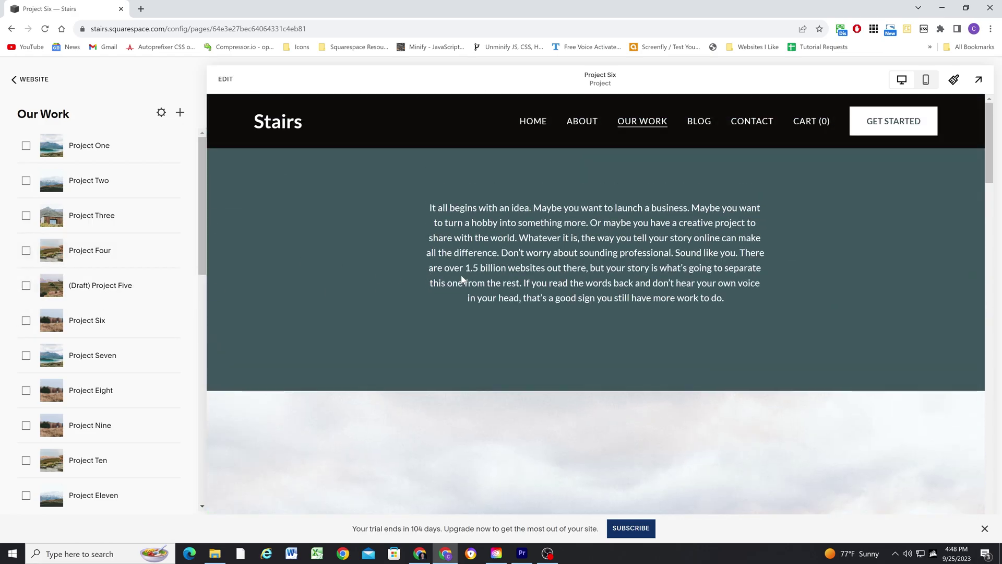
{"action": "mouse_move", "coordinate": [171, 292]}
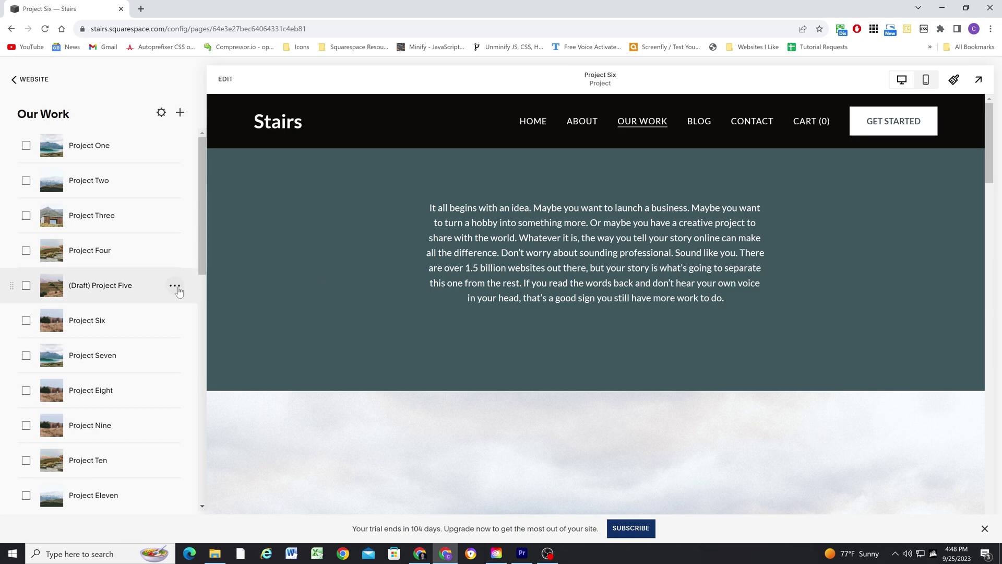
{"action": "left_click", "coordinate": [175, 286]}
{"action": "left_click", "coordinate": [174, 307]}
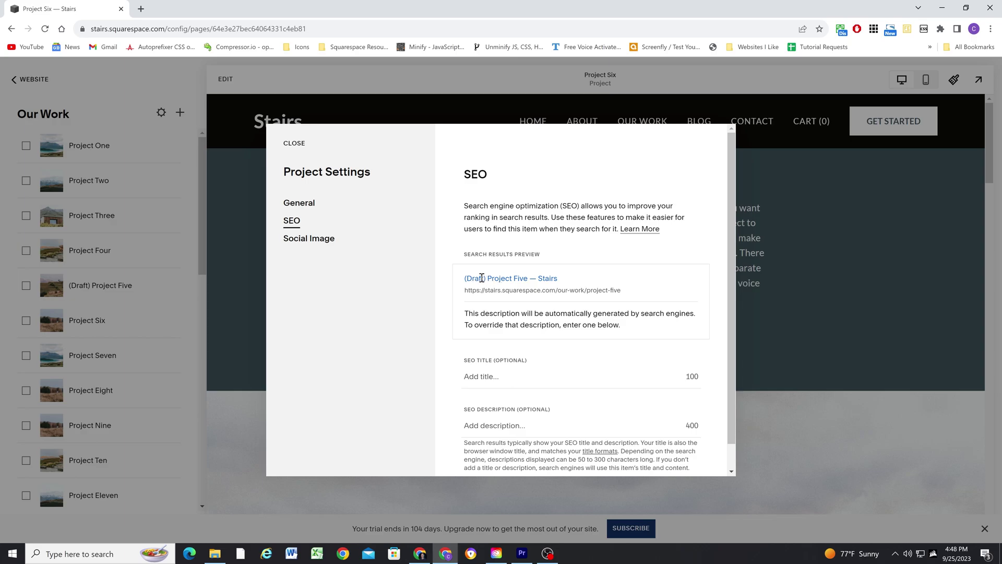
Step: Enter 'Project Five' as the SEO title and save
{"action": "left_click", "coordinate": [496, 375]}
{"action": "type", "text": "Project"}
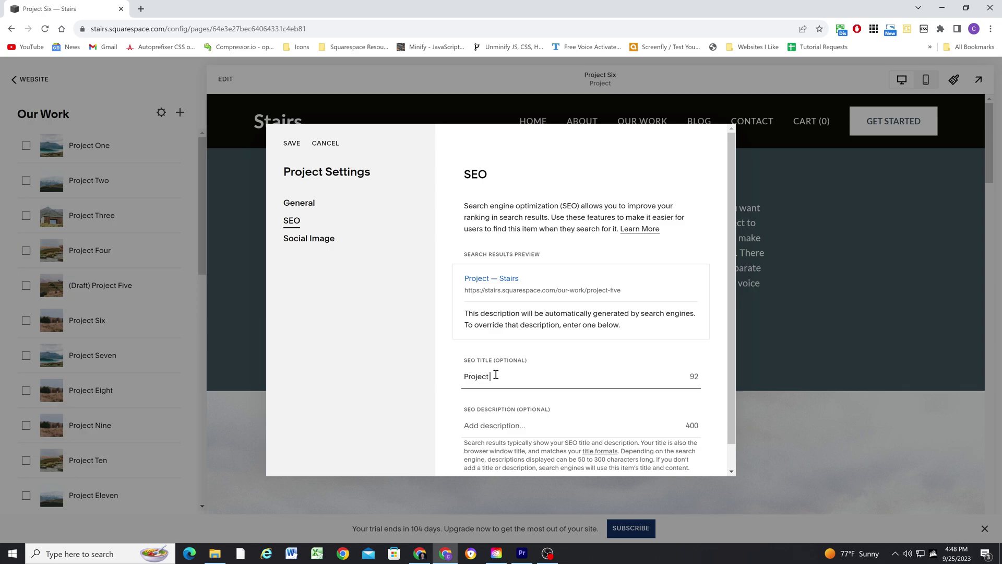
{"action": "type", "text": " Five"}
{"action": "left_click_drag", "start_coordinate": [513, 382], "coordinate": [464, 383]}
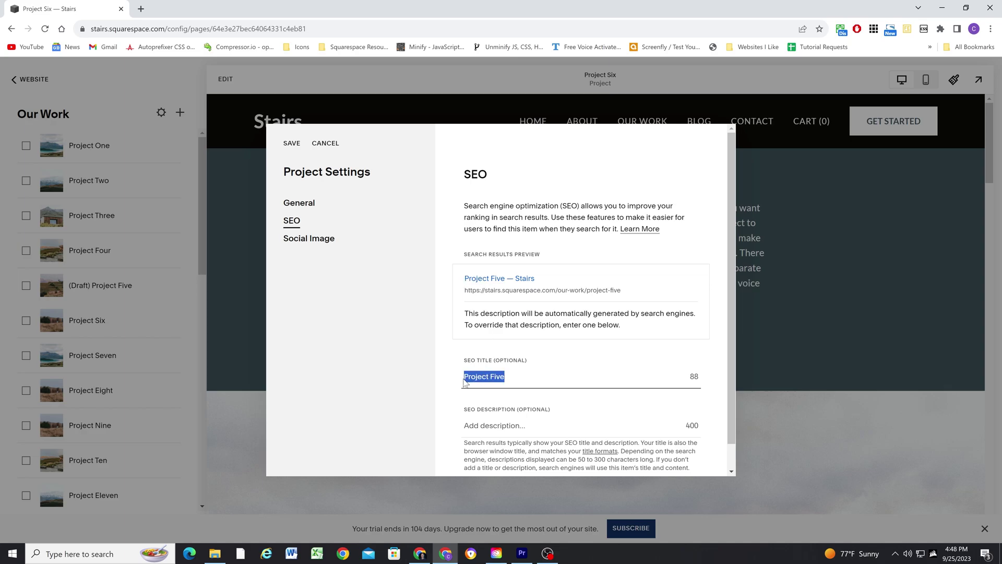
{"action": "left_click", "coordinate": [519, 377]}
{"action": "left_click", "coordinate": [291, 144]}
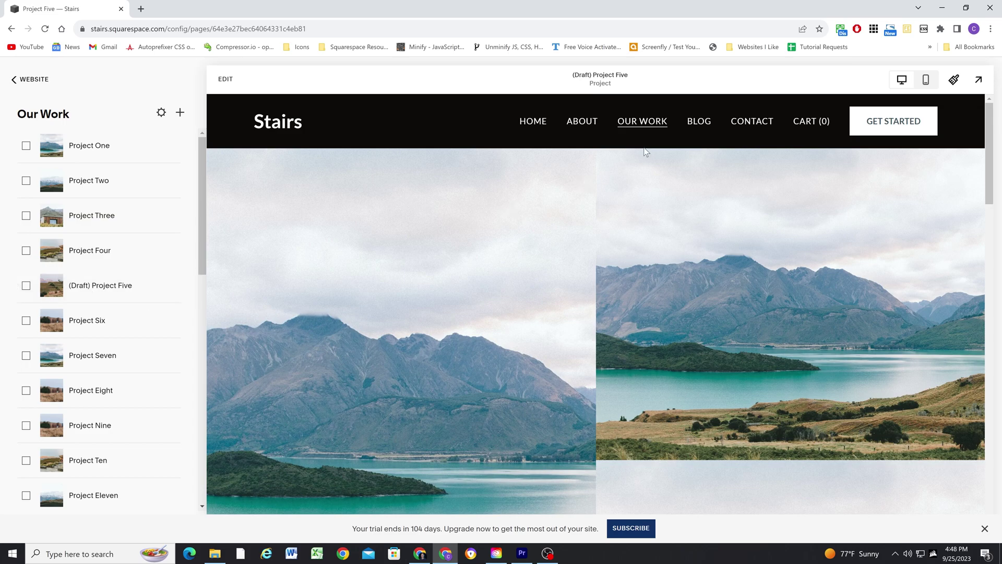
Step: Open Project Four from the Our Work grid and scroll to its previous/next links
{"action": "left_click", "coordinate": [640, 123]}
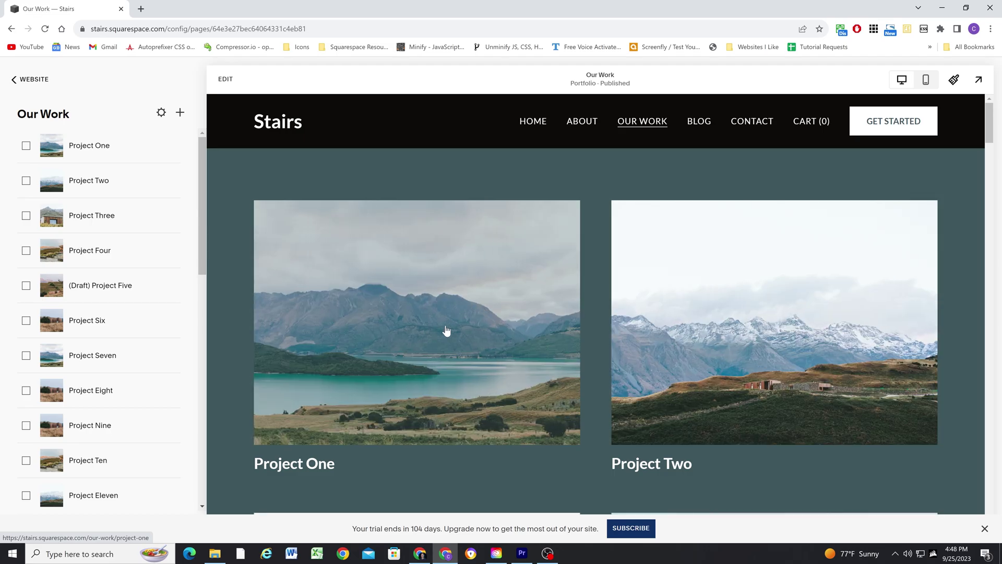
{"action": "scroll", "coordinate": [446, 330], "scroll_direction": "down", "scroll_amount": 10}
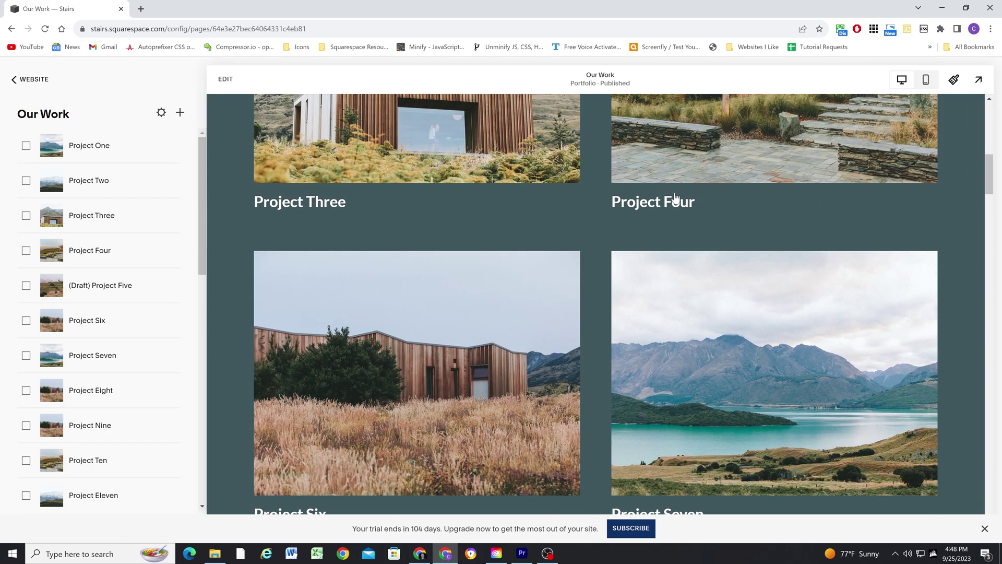
{"action": "left_click", "coordinate": [701, 170]}
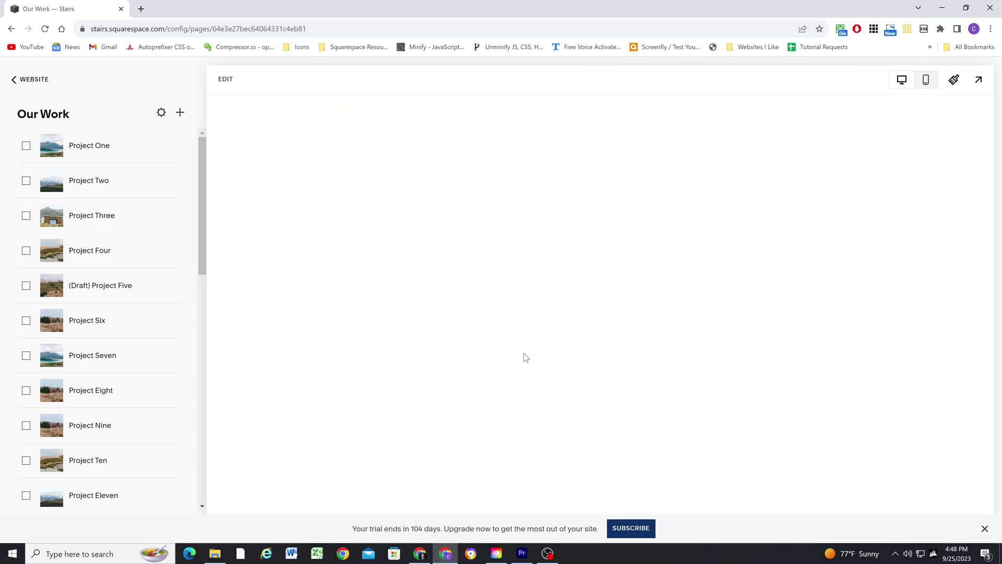
{"action": "scroll", "coordinate": [524, 352], "scroll_direction": "down", "scroll_amount": 5}
{"action": "scroll", "coordinate": [527, 359], "scroll_direction": "down", "scroll_amount": 10}
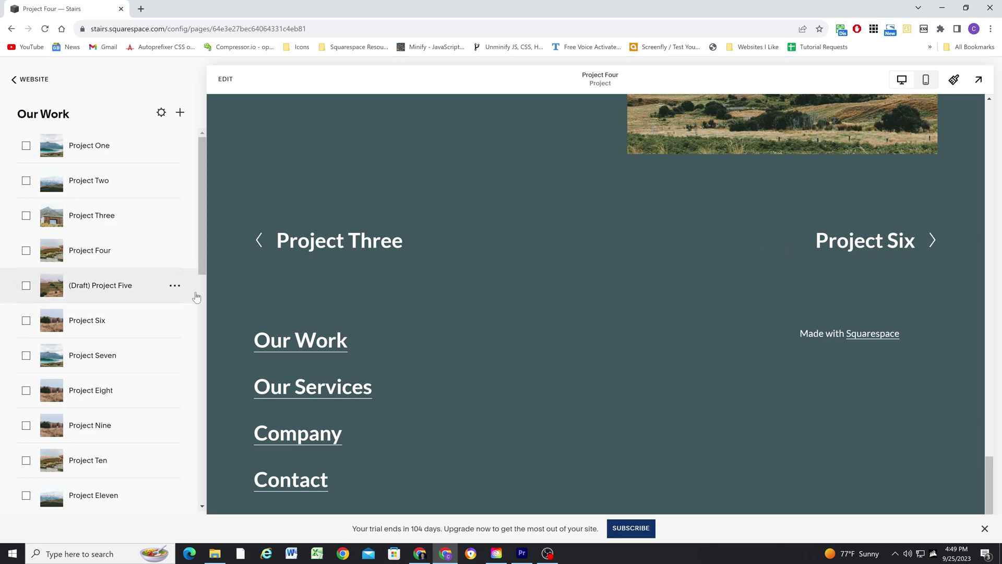
Step: Add a new project from a template, prefix its title with '(Draft)', and strip 'draft-' from its slug
{"action": "left_click", "coordinate": [180, 112]}
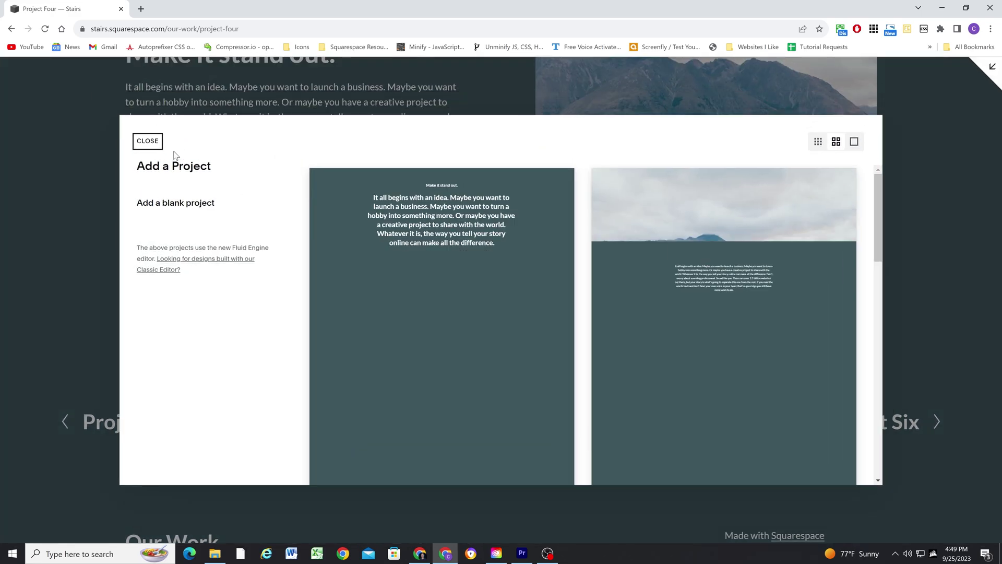
{"action": "left_click", "coordinate": [656, 272]}
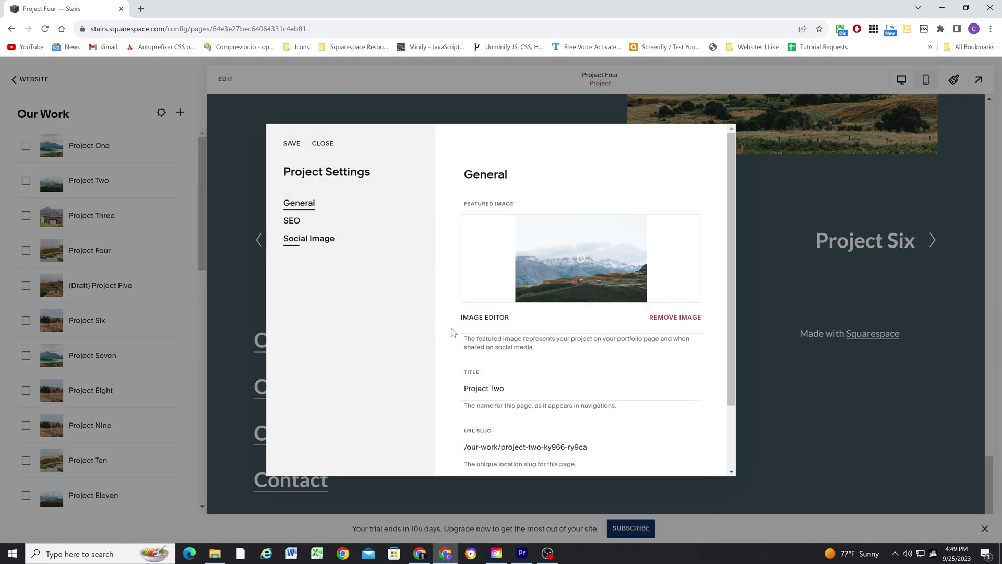
{"action": "left_click", "coordinate": [467, 388]}
{"action": "type", "text": "(Draft)"}
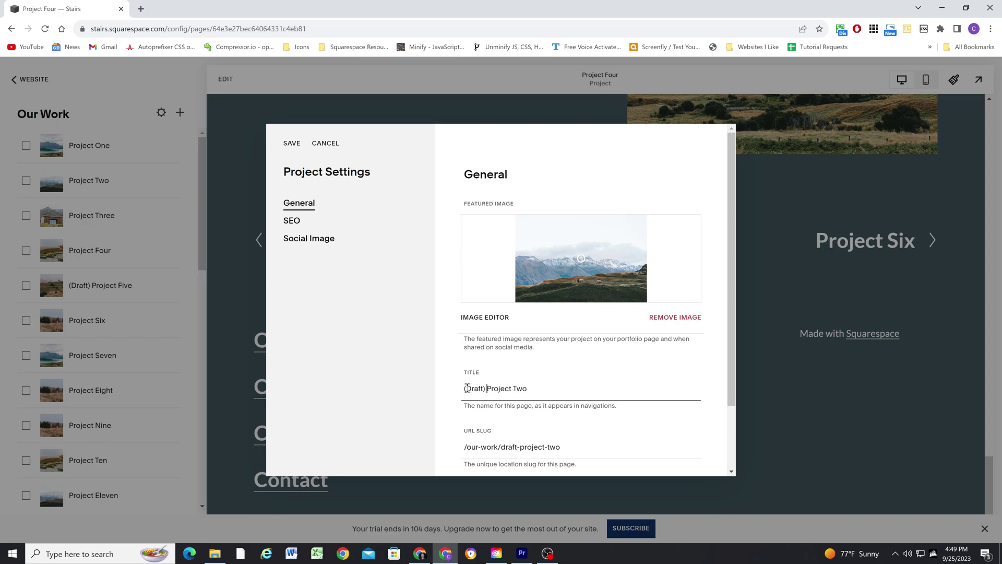
{"action": "left_click_drag", "start_coordinate": [529, 390], "coordinate": [488, 392]}
{"action": "left_click_drag", "start_coordinate": [520, 450], "coordinate": [506, 450]}
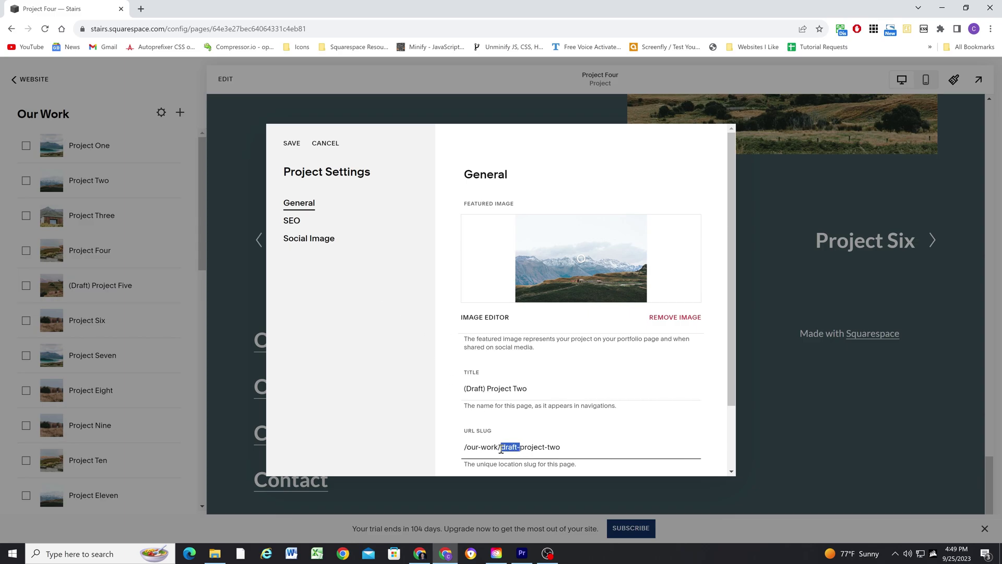
{"action": "key", "text": "BackSpace"}
{"action": "left_click_drag", "start_coordinate": [546, 450], "coordinate": [498, 449]}
{"action": "left_click", "coordinate": [556, 448]}
Step: Retitle it '(Draft) Project 31' with slug /our-work/project-31 and SEO title 'Project 31'
{"action": "left_click_drag", "start_coordinate": [528, 389], "coordinate": [514, 387]}
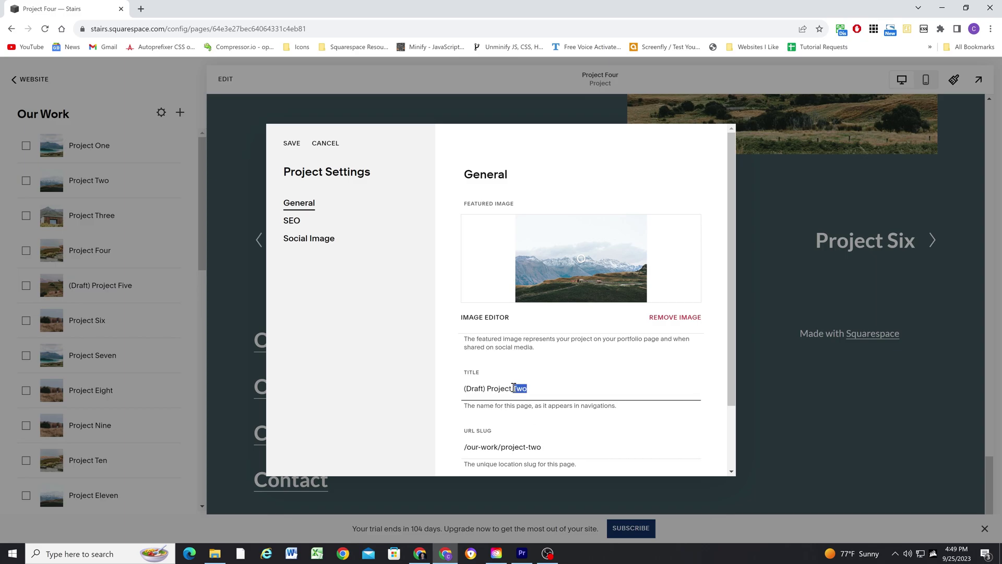
{"action": "type", "text": "31"}
{"action": "left_click_drag", "start_coordinate": [521, 449], "coordinate": [502, 450]}
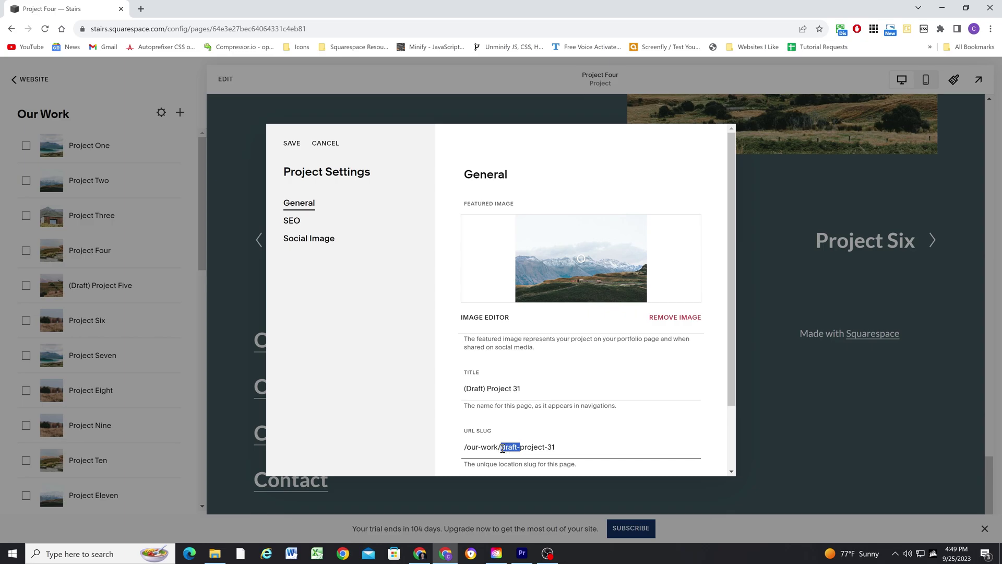
{"action": "key", "text": "BackSpace"}
{"action": "left_click_drag", "start_coordinate": [551, 447], "coordinate": [498, 448]}
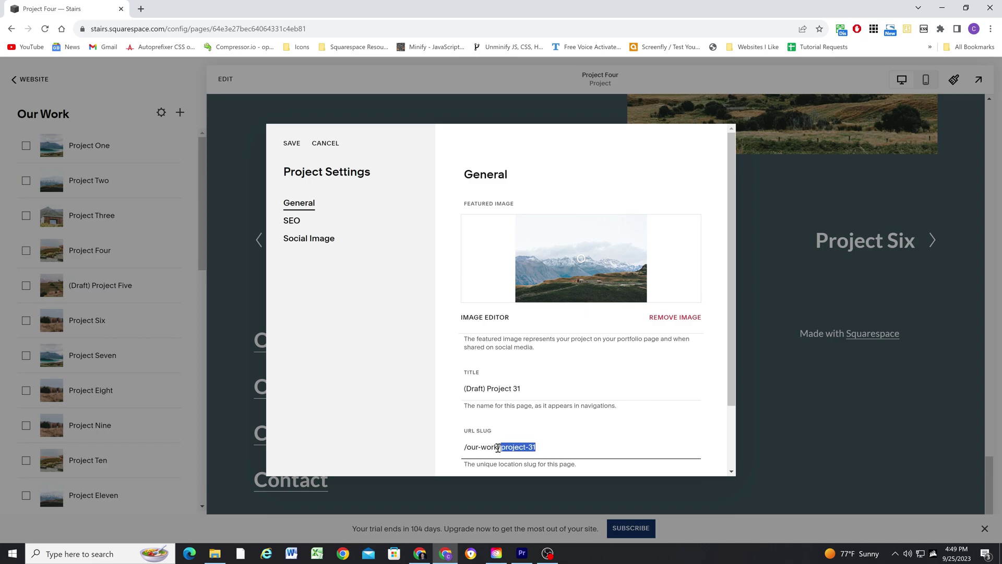
{"action": "left_click", "coordinate": [293, 221]}
{"action": "left_click", "coordinate": [514, 373]}
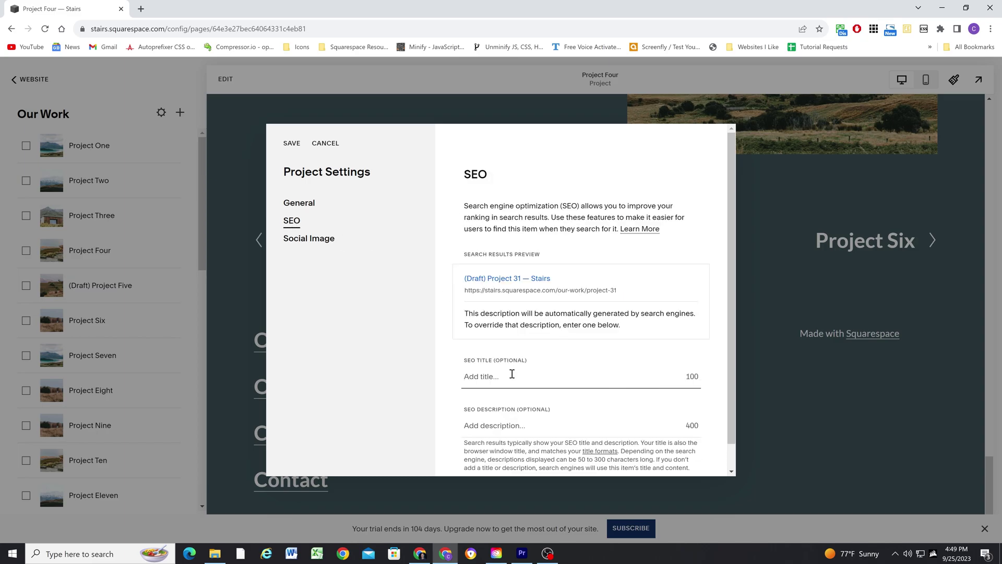
{"action": "type", "text": "Project"}
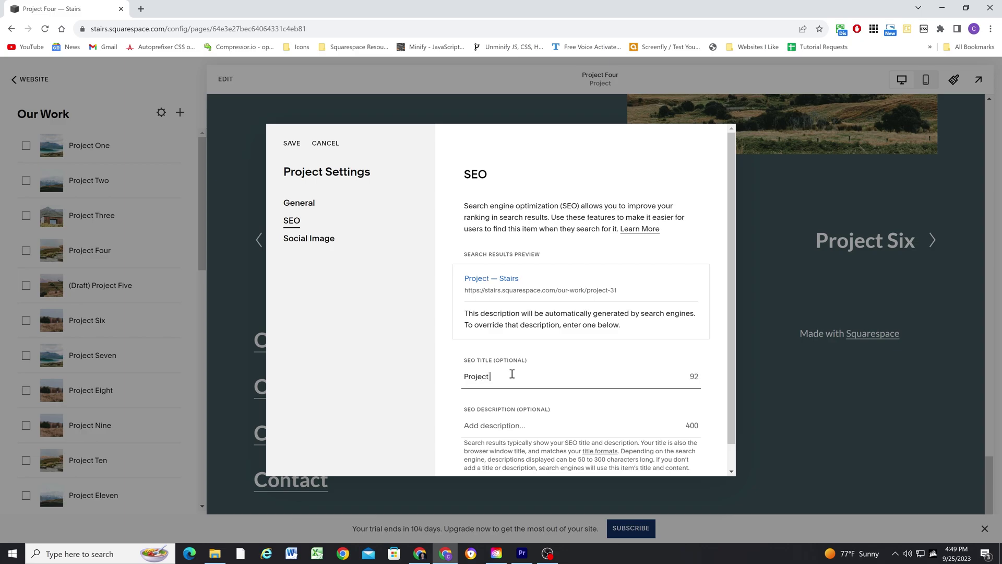
{"action": "type", "text": " 31"}
Step: Save the new project's settings and scroll through the Our Work grid
{"action": "left_click", "coordinate": [292, 143]}
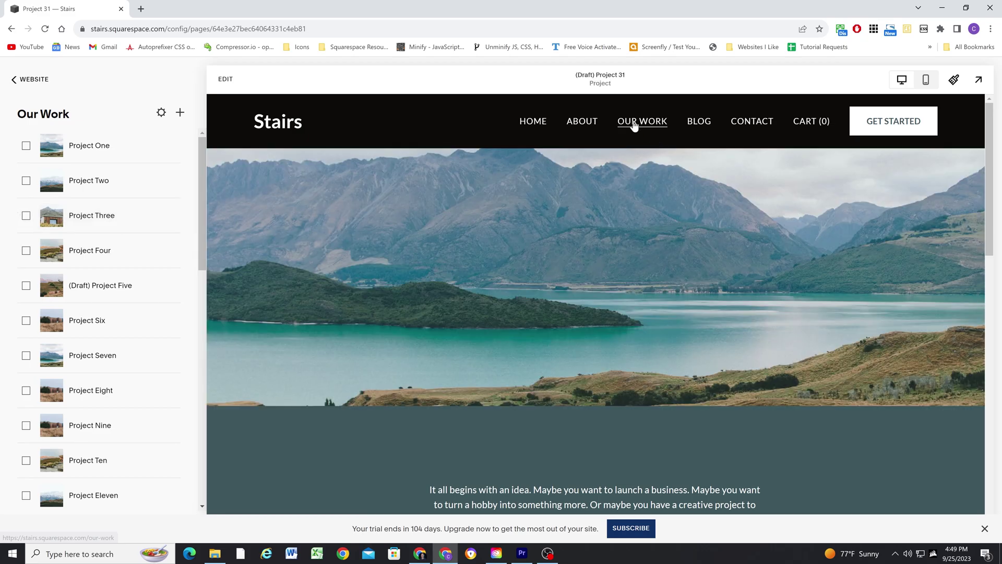
{"action": "left_click", "coordinate": [635, 125]}
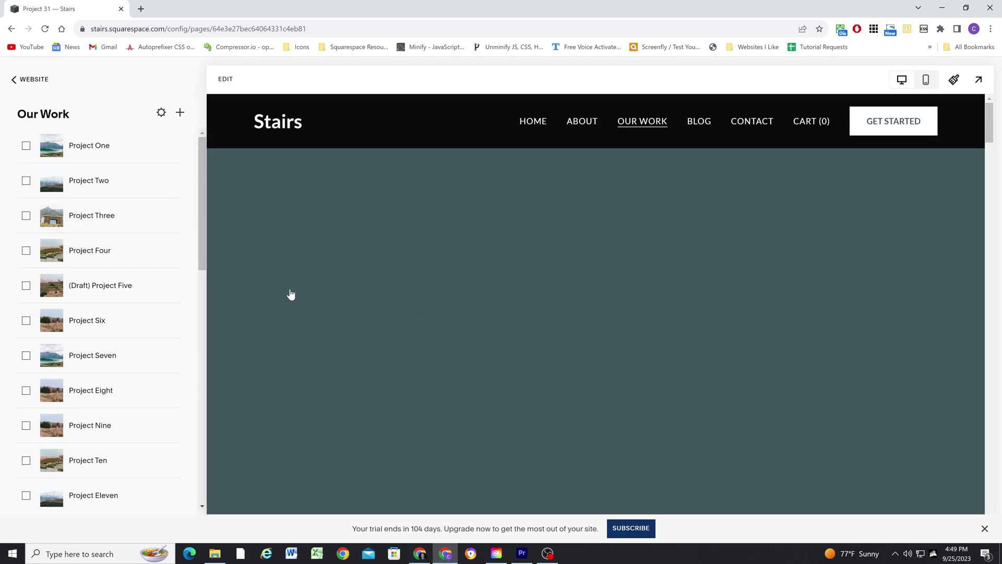
{"action": "scroll", "coordinate": [157, 321], "scroll_direction": "down", "scroll_amount": 12}
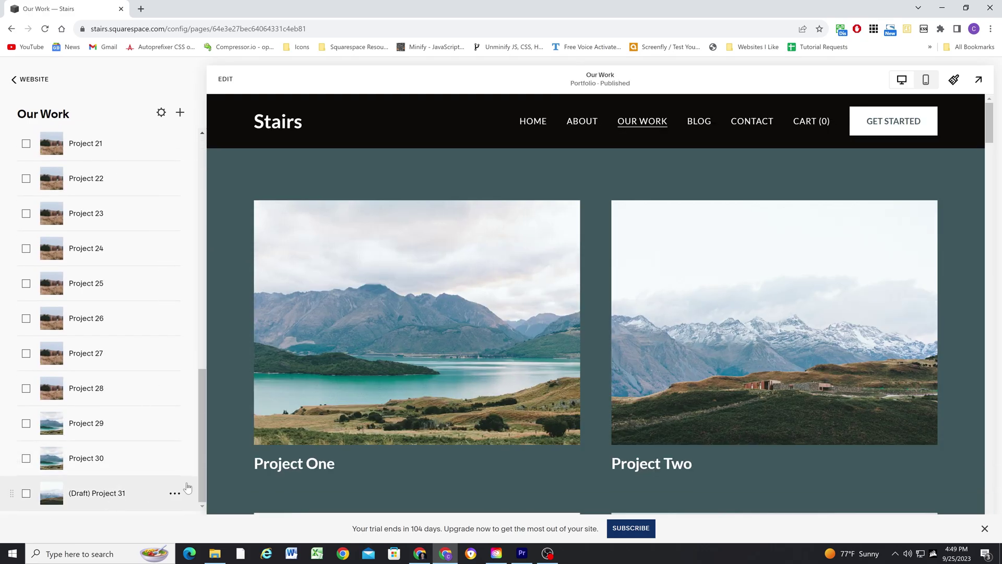
{"action": "scroll", "coordinate": [511, 415], "scroll_direction": "down", "scroll_amount": 20}
{"action": "scroll", "coordinate": [514, 412], "scroll_direction": "down", "scroll_amount": 20}
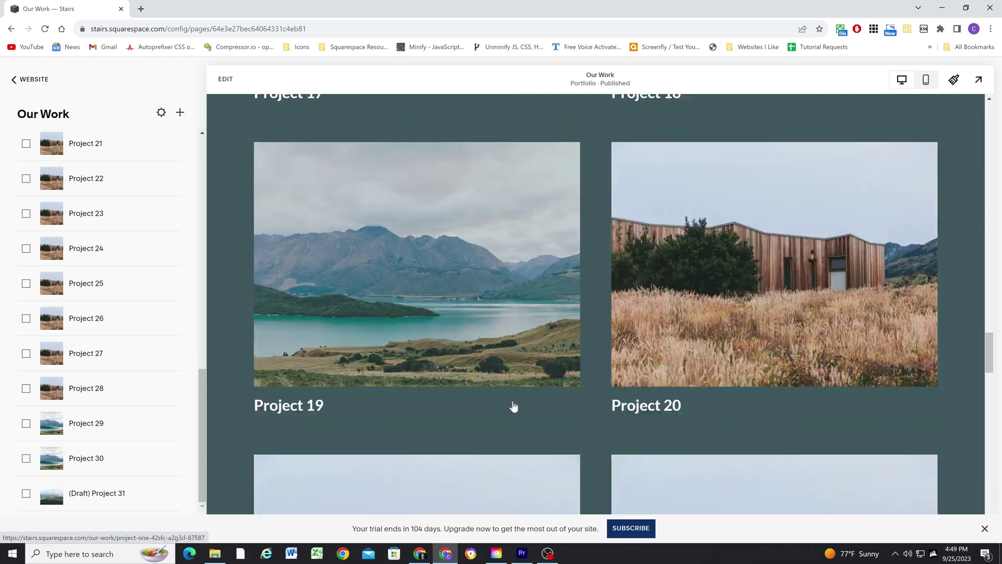
{"action": "scroll", "coordinate": [679, 308], "scroll_direction": "up", "scroll_amount": 3}
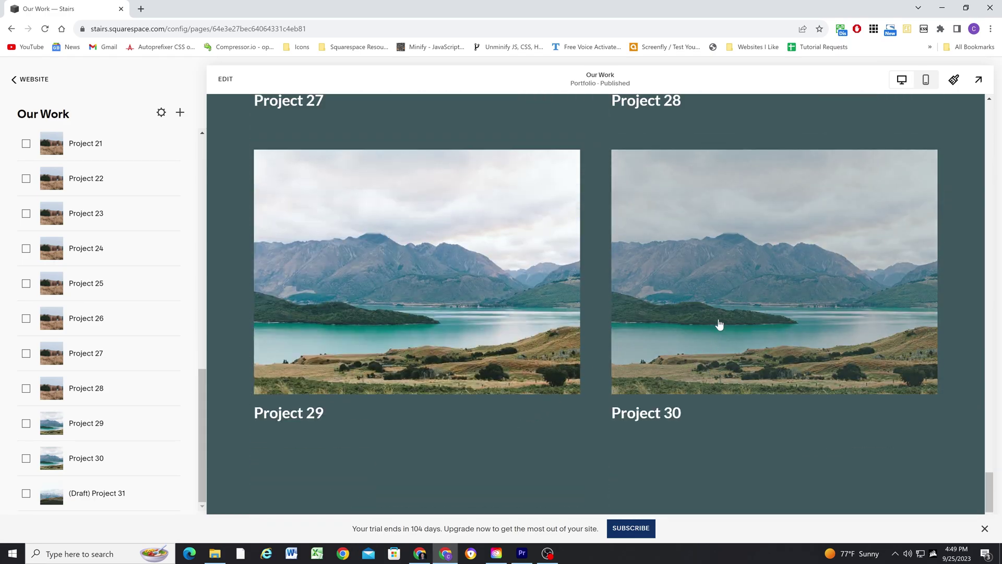
{"action": "scroll", "coordinate": [719, 324], "scroll_direction": "down", "scroll_amount": 3}
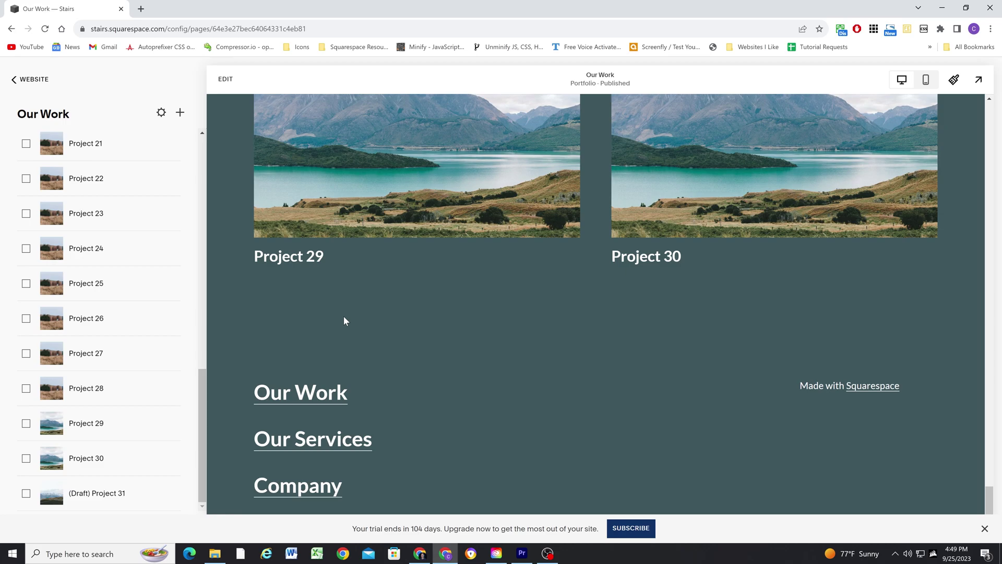
Step: Open (Draft) Project 31, go to Project 30, and check its pagination links only to Project 29
{"action": "left_click", "coordinate": [13, 492]}
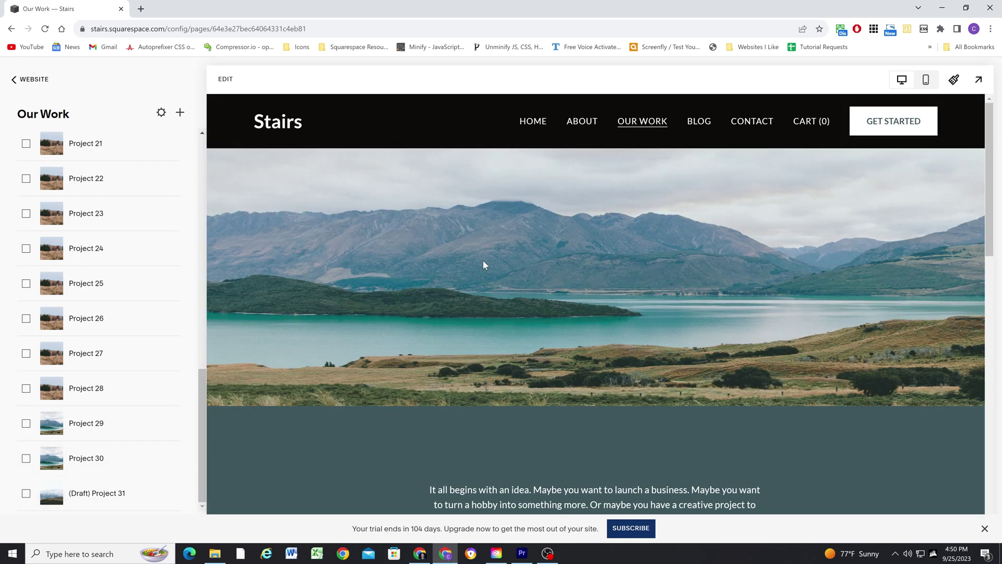
{"action": "scroll", "coordinate": [459, 287], "scroll_direction": "down", "scroll_amount": 15}
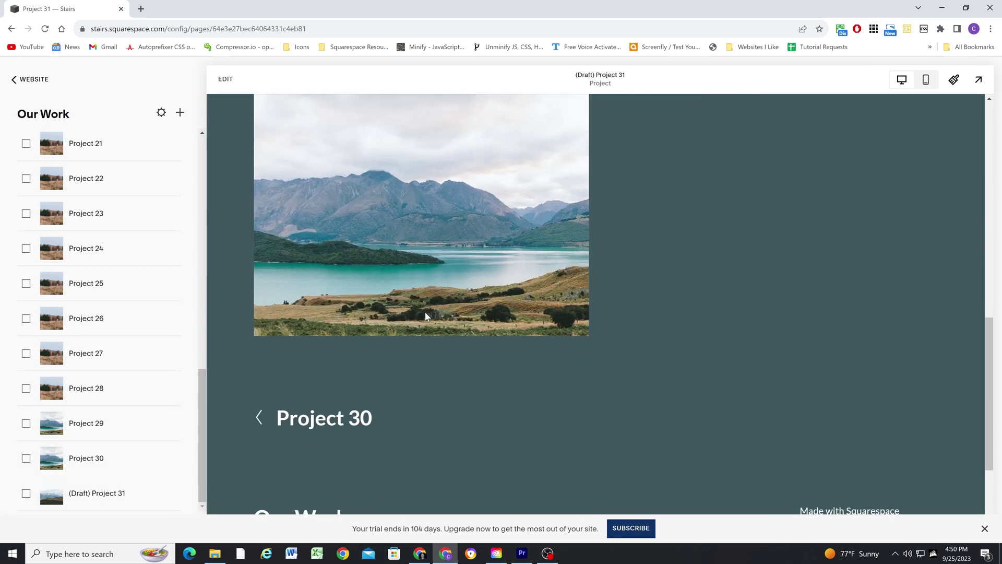
{"action": "scroll", "coordinate": [434, 321], "scroll_direction": "down", "scroll_amount": 3}
{"action": "scroll", "coordinate": [438, 322], "scroll_direction": "up", "scroll_amount": 5}
{"action": "scroll", "coordinate": [423, 323], "scroll_direction": "down", "scroll_amount": 4}
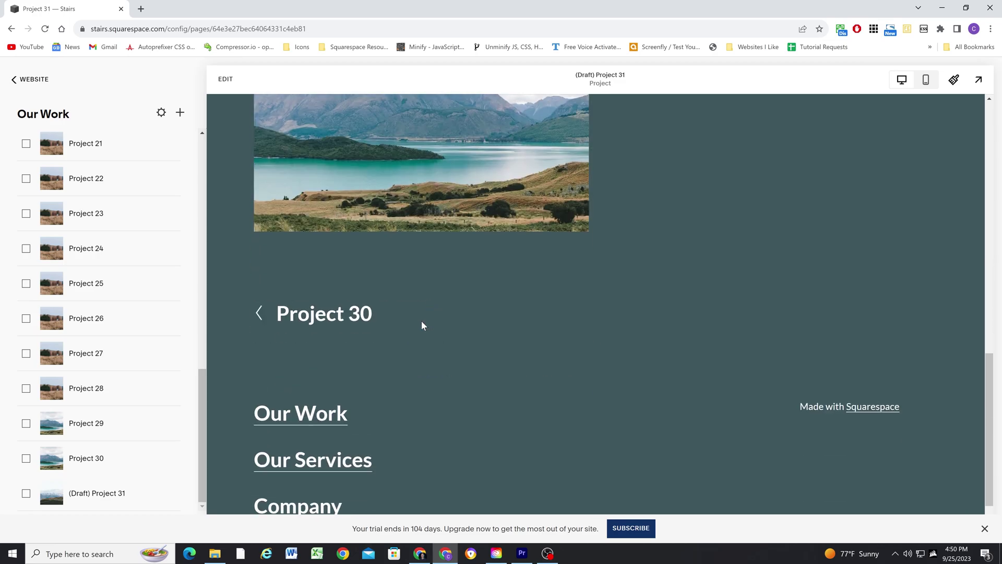
{"action": "left_click", "coordinate": [332, 313]}
{"action": "scroll", "coordinate": [548, 324], "scroll_direction": "down", "scroll_amount": 5}
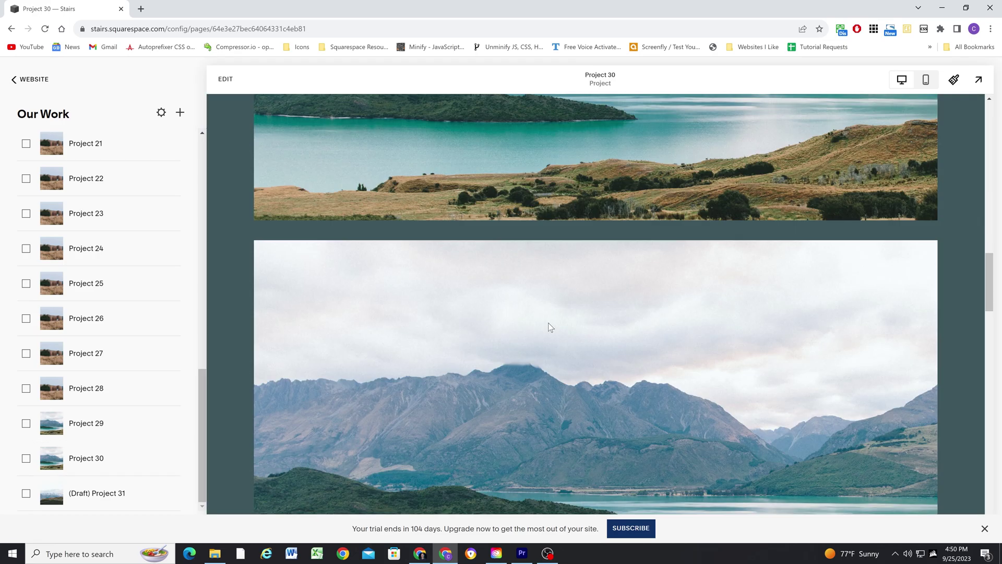
{"action": "scroll", "coordinate": [553, 326], "scroll_direction": "down", "scroll_amount": 10}
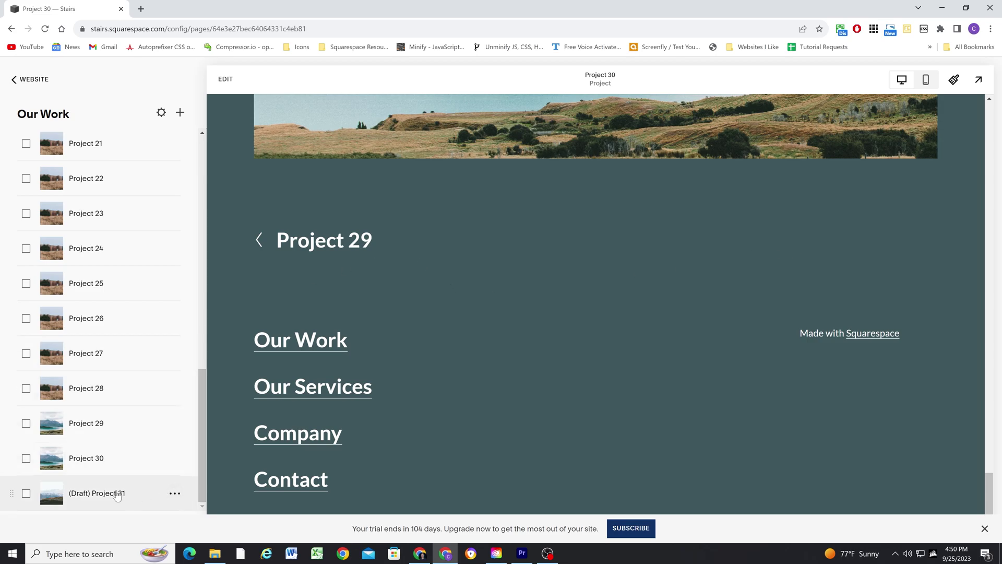
Step: Remove the '(Draft)' prefix so the title reads 'Project 31', and save
{"action": "left_click", "coordinate": [175, 493]}
{"action": "left_click", "coordinate": [168, 442]}
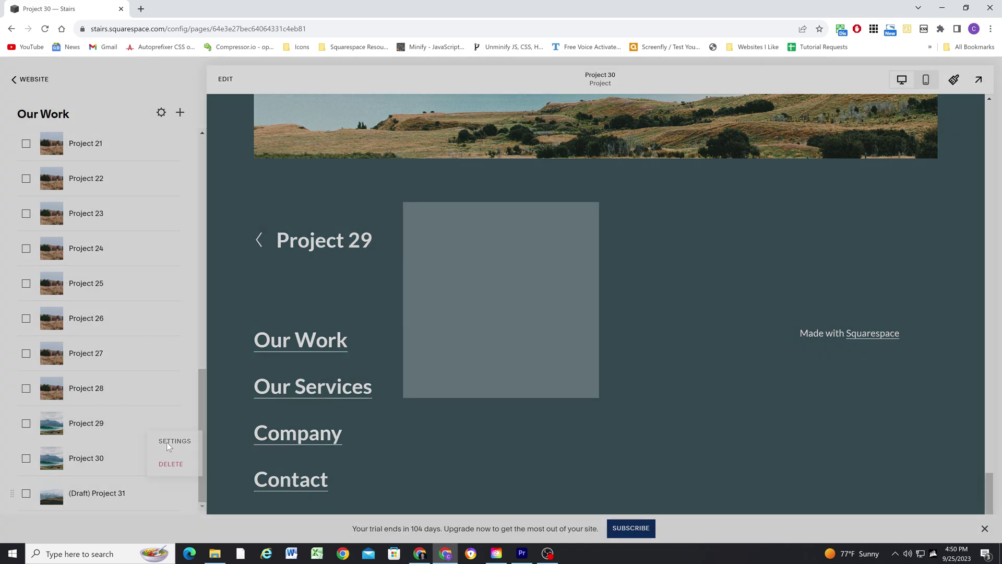
{"action": "left_click", "coordinate": [491, 386]}
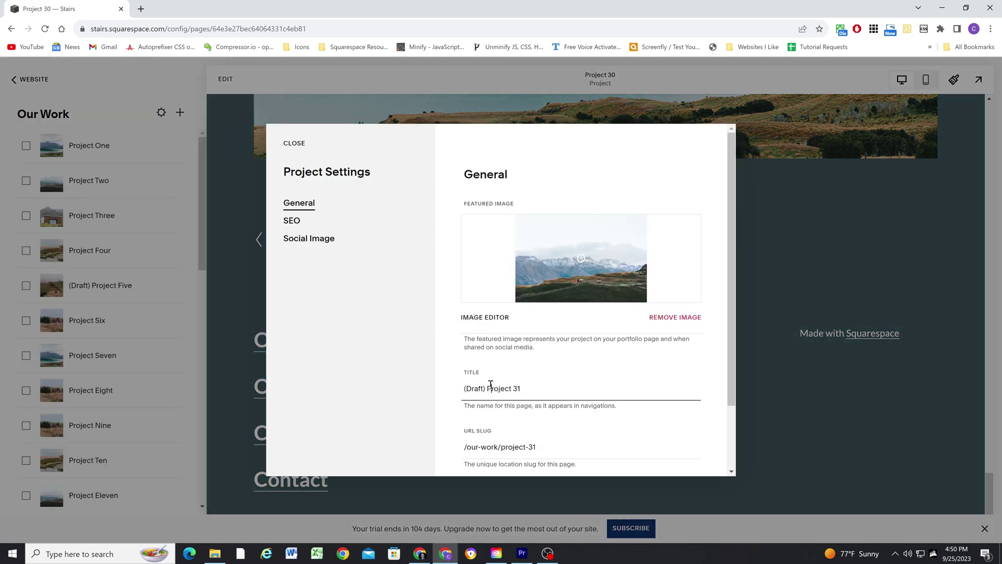
{"action": "left_click_drag", "start_coordinate": [481, 389], "coordinate": [462, 392]}
{"action": "key", "text": "BackSpace"}
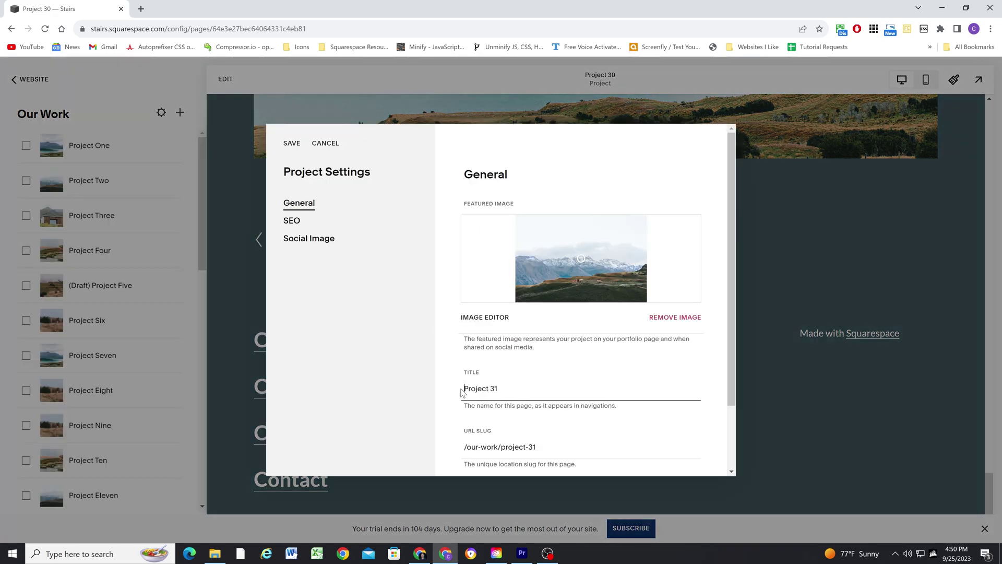
{"action": "key", "text": "Return"}
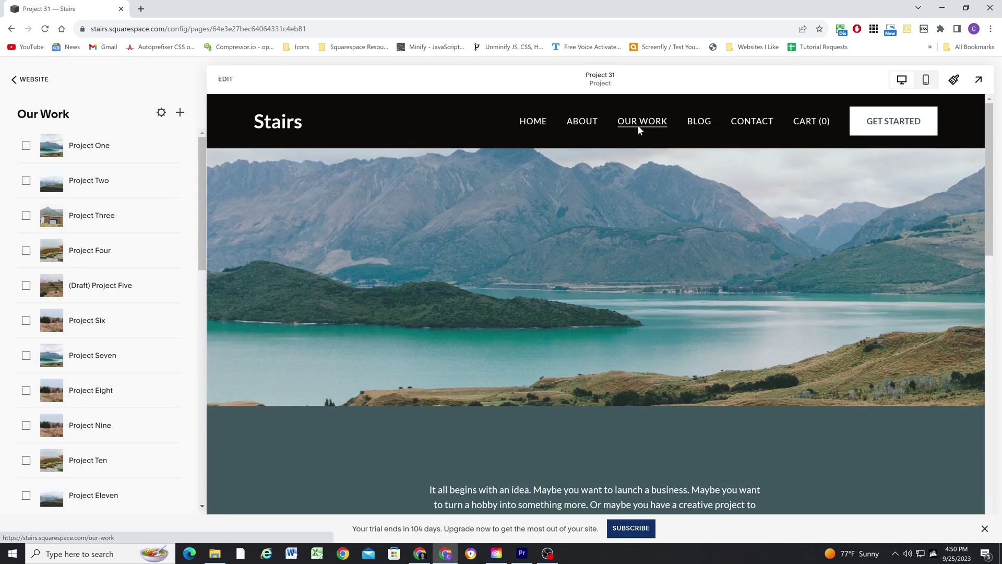
Step: Scroll the Our Work grid to confirm Project 31 now appears
{"action": "left_click", "coordinate": [637, 125]}
{"action": "scroll", "coordinate": [559, 336], "scroll_direction": "down", "scroll_amount": 5}
{"action": "scroll", "coordinate": [559, 335], "scroll_direction": "down", "scroll_amount": 20}
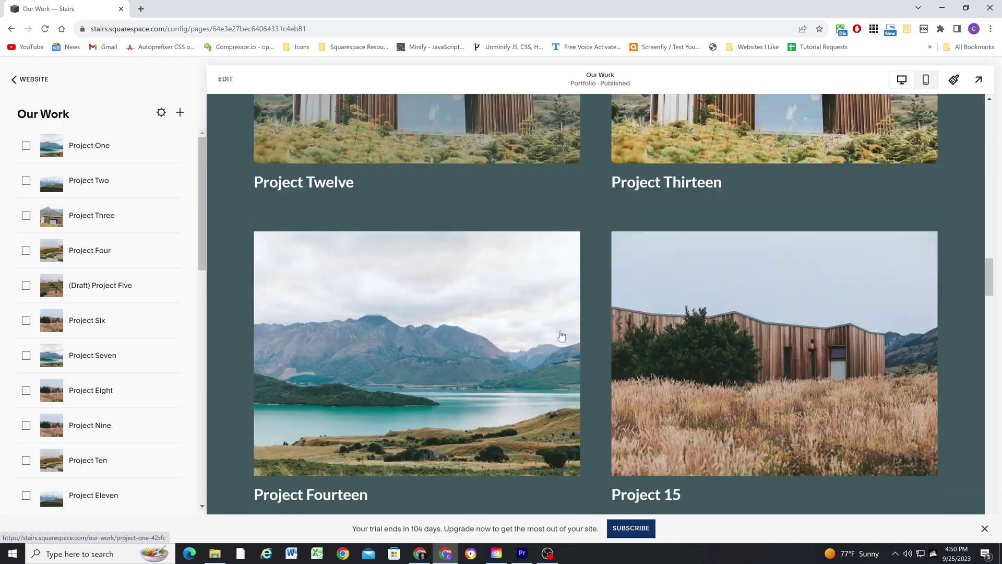
{"action": "scroll", "coordinate": [595, 329], "scroll_direction": "up", "scroll_amount": 3}
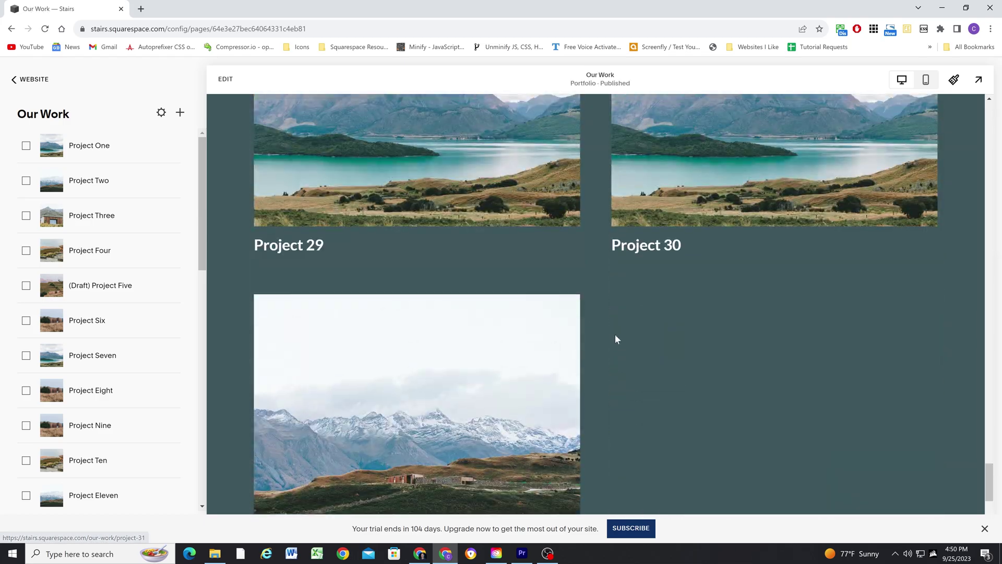
{"action": "scroll", "coordinate": [493, 371], "scroll_direction": "down", "scroll_amount": 4}
{"action": "scroll", "coordinate": [646, 307], "scroll_direction": "up", "scroll_amount": 6}
Step: Open Project 30 and follow its next-project link to Project 31
{"action": "left_click", "coordinate": [646, 307]}
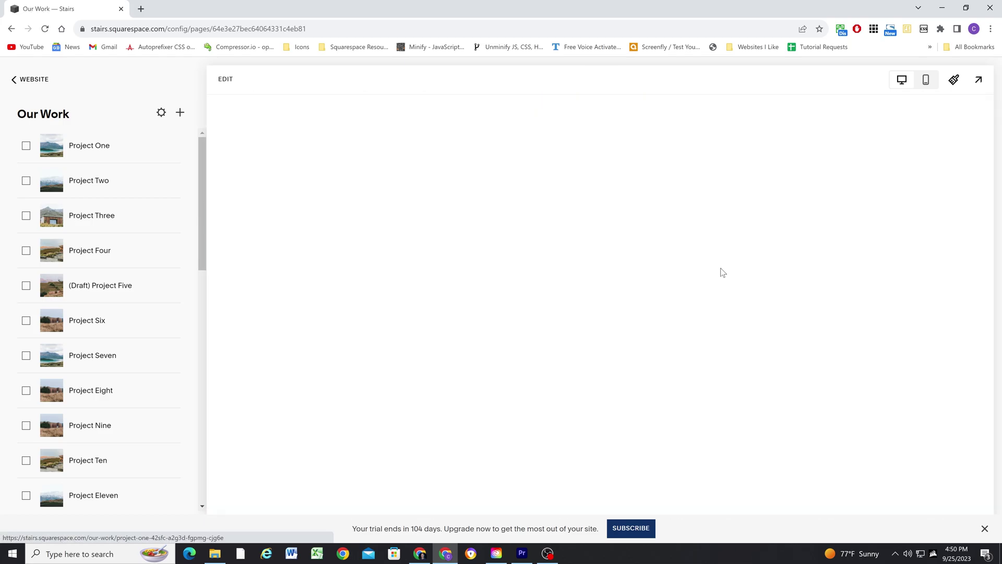
{"action": "scroll", "coordinate": [616, 379], "scroll_direction": "down", "scroll_amount": 10}
{"action": "scroll", "coordinate": [617, 365], "scroll_direction": "down", "scroll_amount": 12}
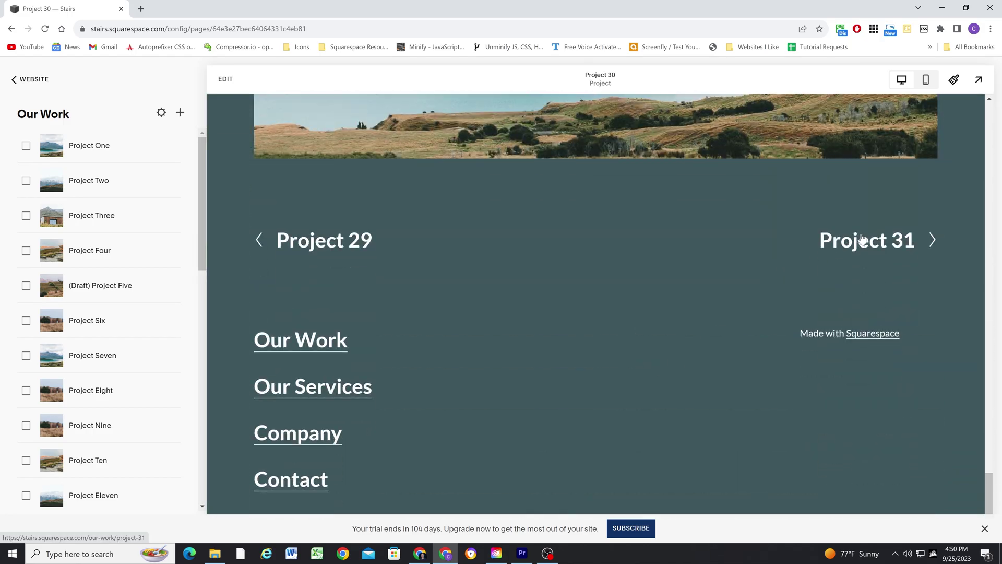
{"action": "left_click", "coordinate": [871, 249]}
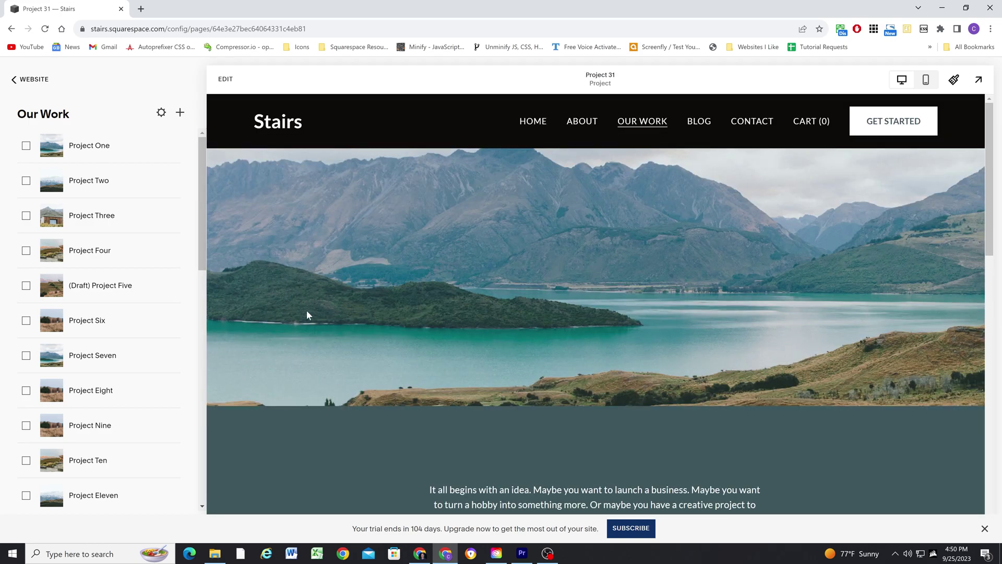
{"action": "scroll", "coordinate": [305, 297], "scroll_direction": "down", "scroll_amount": 8}
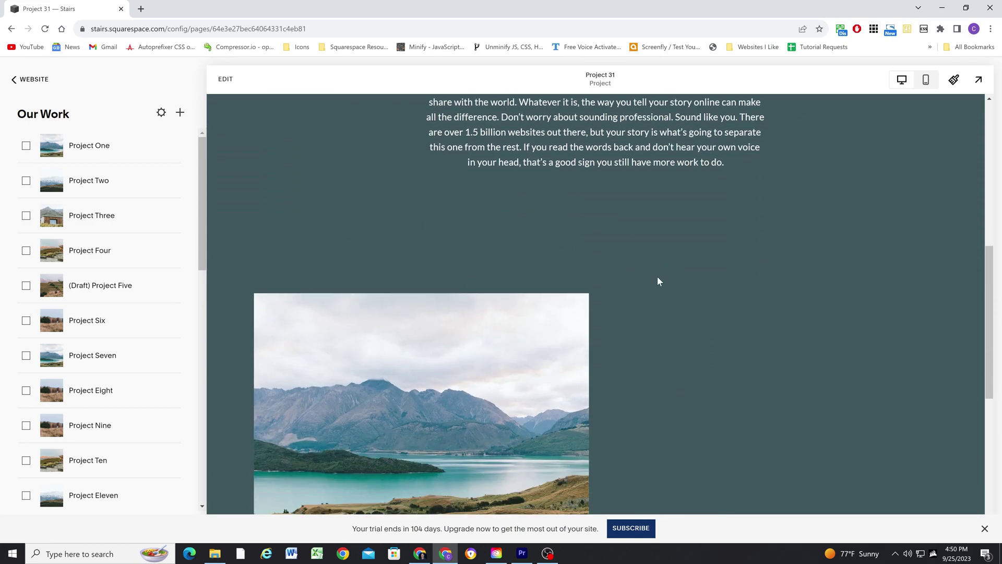
{"action": "scroll", "coordinate": [600, 290], "scroll_direction": "down", "scroll_amount": 1}
Step: Open (Draft) Project Five's settings and inspect its '(Draft) Project Five' title
{"action": "left_click", "coordinate": [175, 286]}
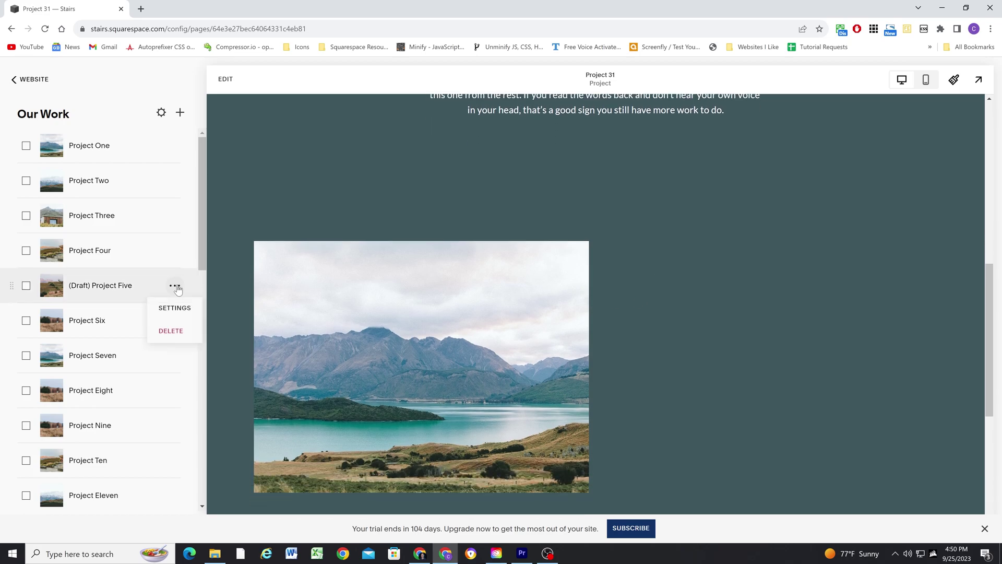
{"action": "left_click", "coordinate": [172, 307]}
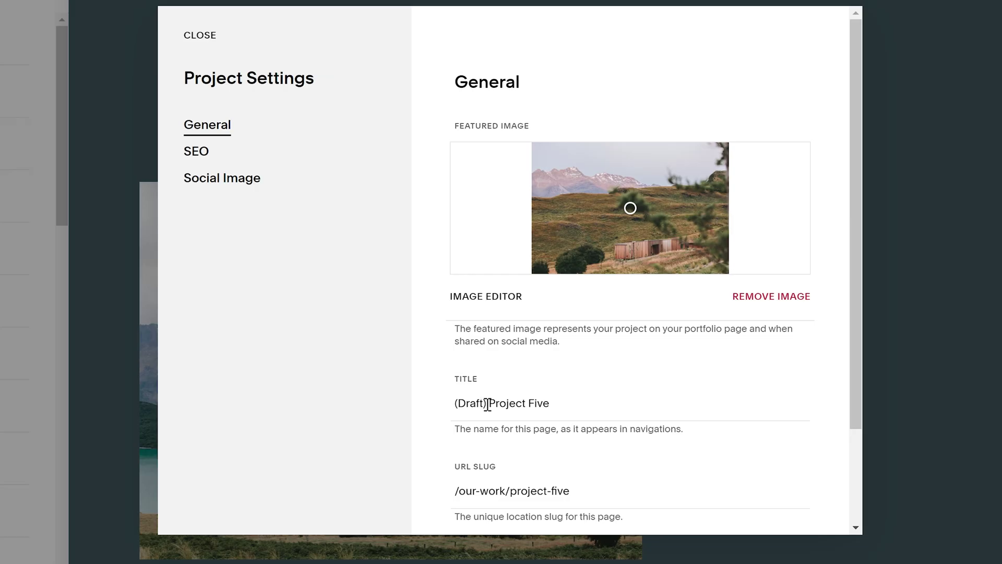
{"action": "left_click_drag", "start_coordinate": [488, 389], "coordinate": [460, 391]}
{"action": "left_click", "coordinate": [459, 403]}
{"action": "left_click_drag", "start_coordinate": [472, 403], "coordinate": [483, 403]}
{"action": "left_click", "coordinate": [486, 403]}
{"action": "left_click_drag", "start_coordinate": [585, 405], "coordinate": [426, 396]}
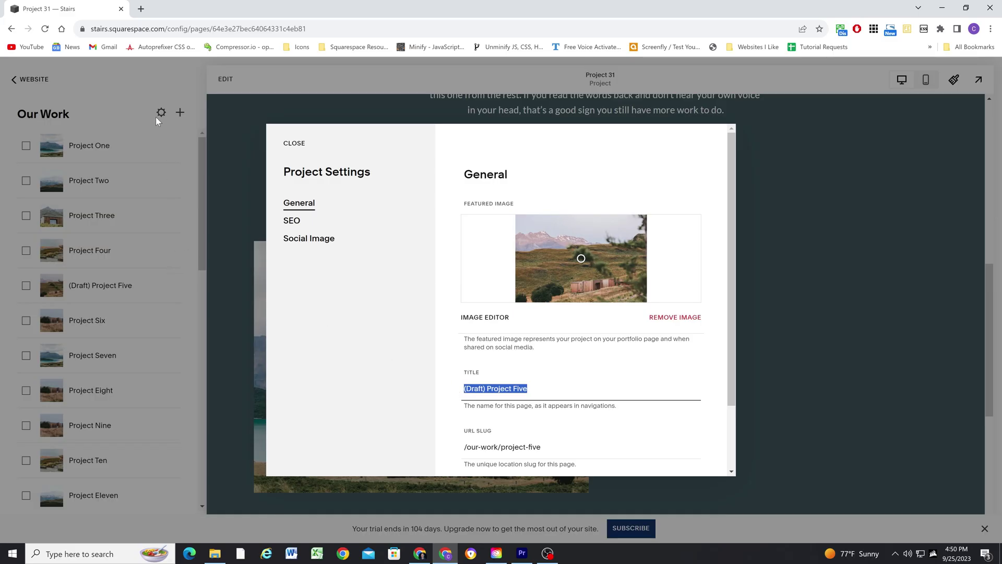
{"action": "left_click_drag", "start_coordinate": [541, 390], "coordinate": [459, 395]}
{"action": "left_click", "coordinate": [538, 389]}
Step: Check the SEO section shows the saved SEO title 'Project Five'
{"action": "left_click", "coordinate": [292, 222]}
{"action": "left_click_drag", "start_coordinate": [519, 375], "coordinate": [454, 380]}
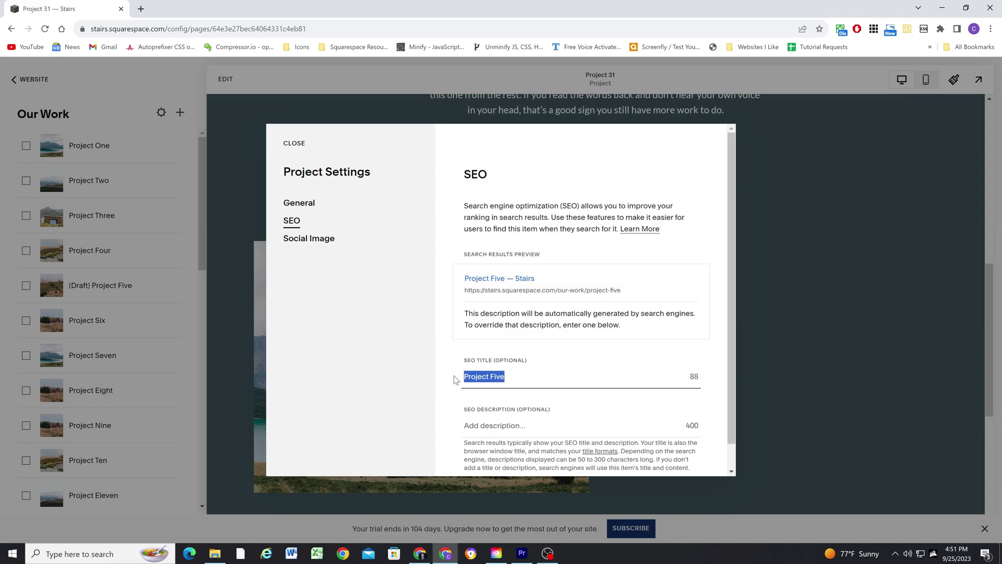
{"action": "left_click", "coordinate": [515, 376]}
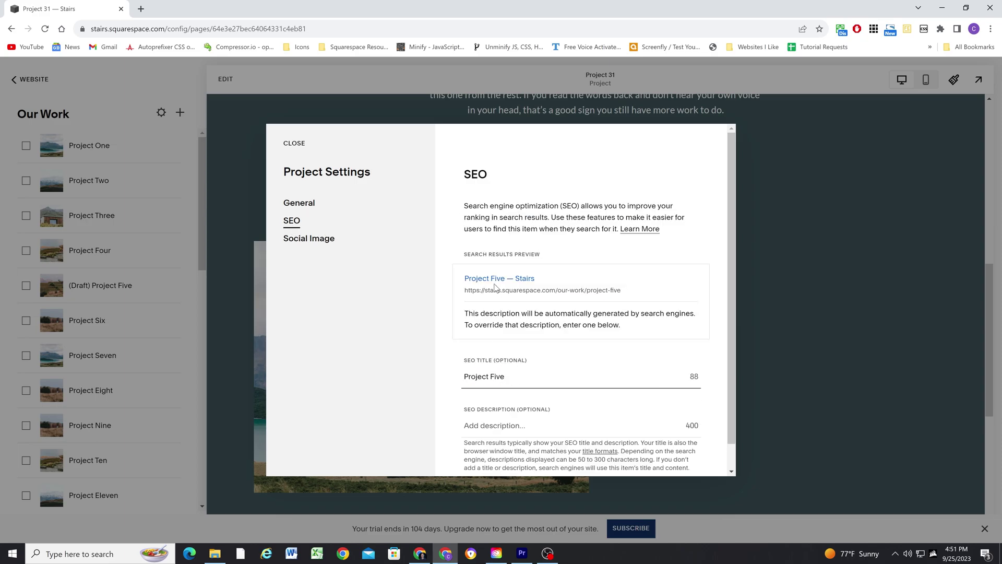